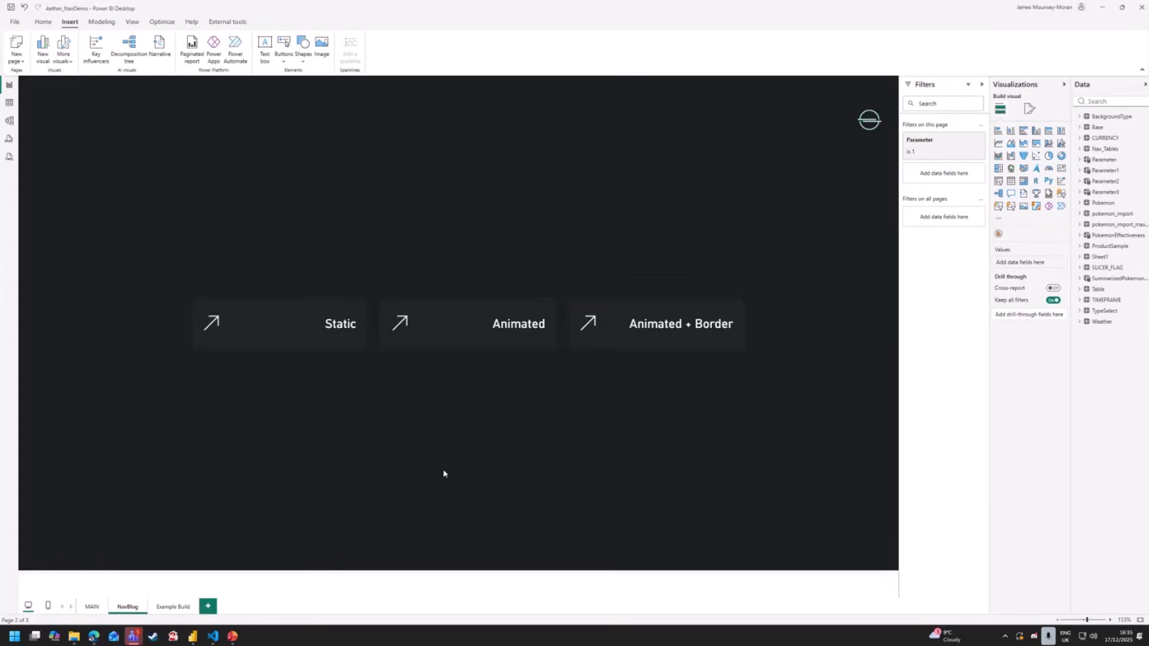
Switch to Visual Studio Code and review the SVG code in SVG_Static.txt and SVG_Animated.txt
left_click(213, 636)
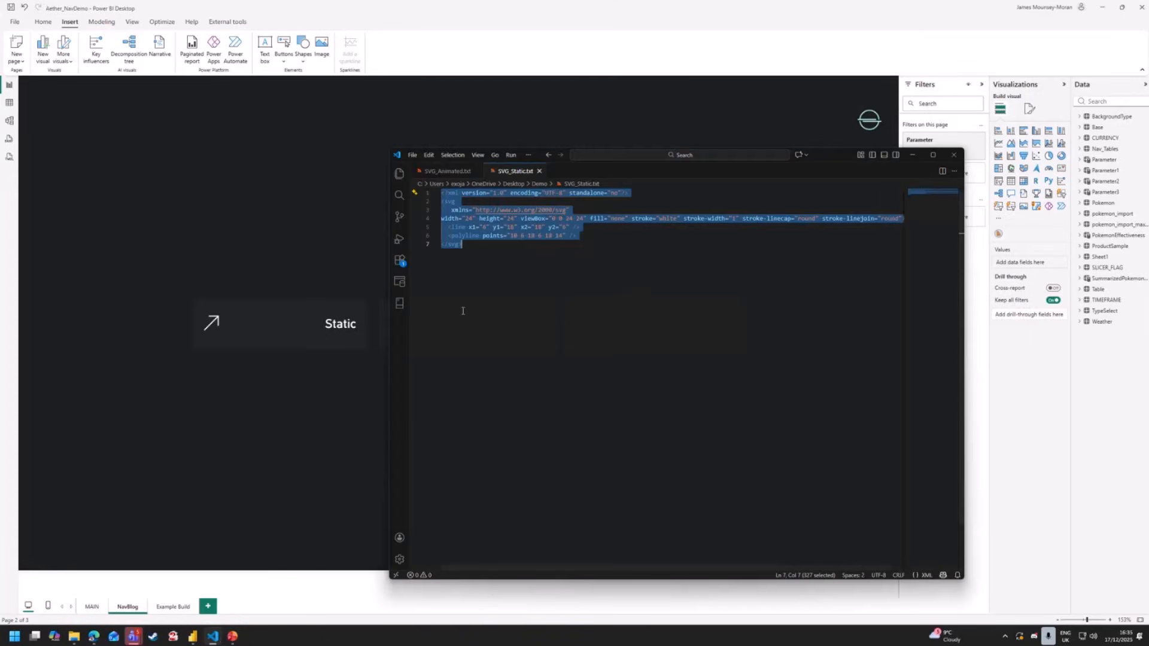
left_click(560, 293)
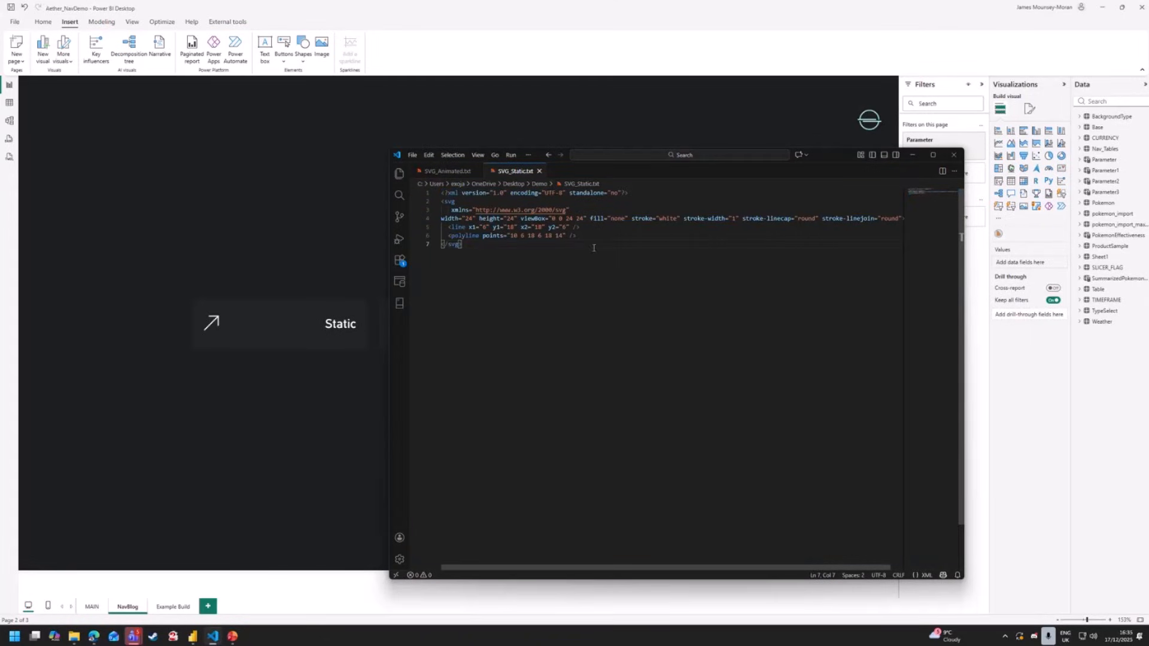
left_click_drag(594, 248, 421, 190)
left_click(594, 268)
left_click_drag(832, 154, 1055, 148)
left_click(671, 164)
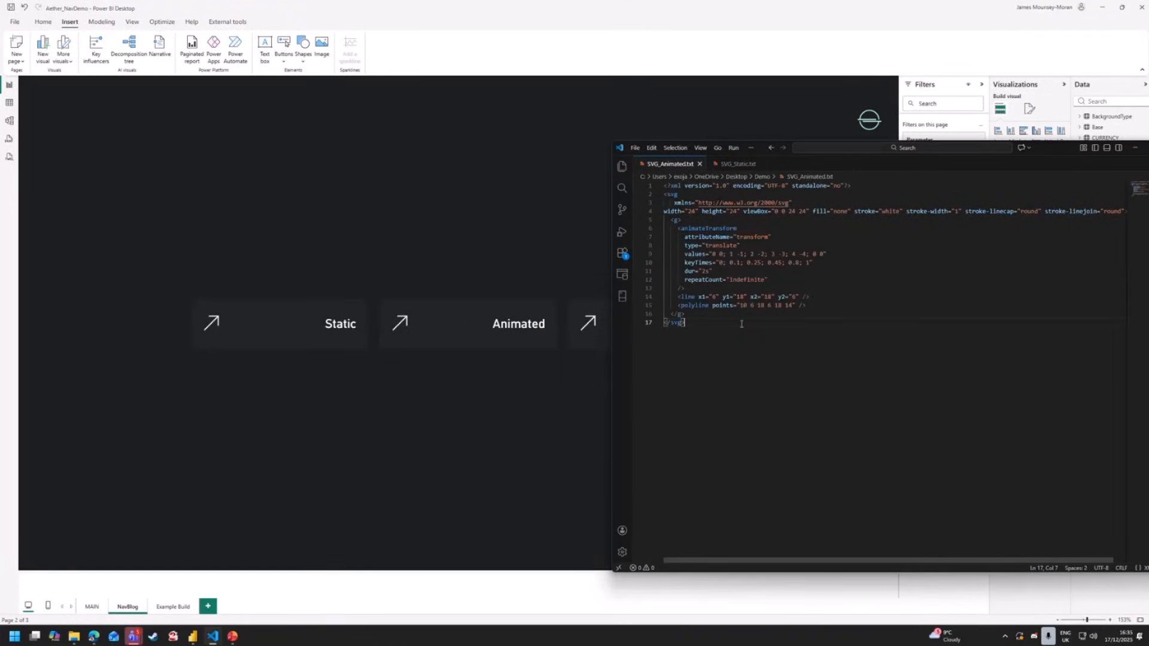
Copy all the code from SVG_Static.txt and preview it in SVG Viewer in the browser, replacing the existing code
left_click(735, 165)
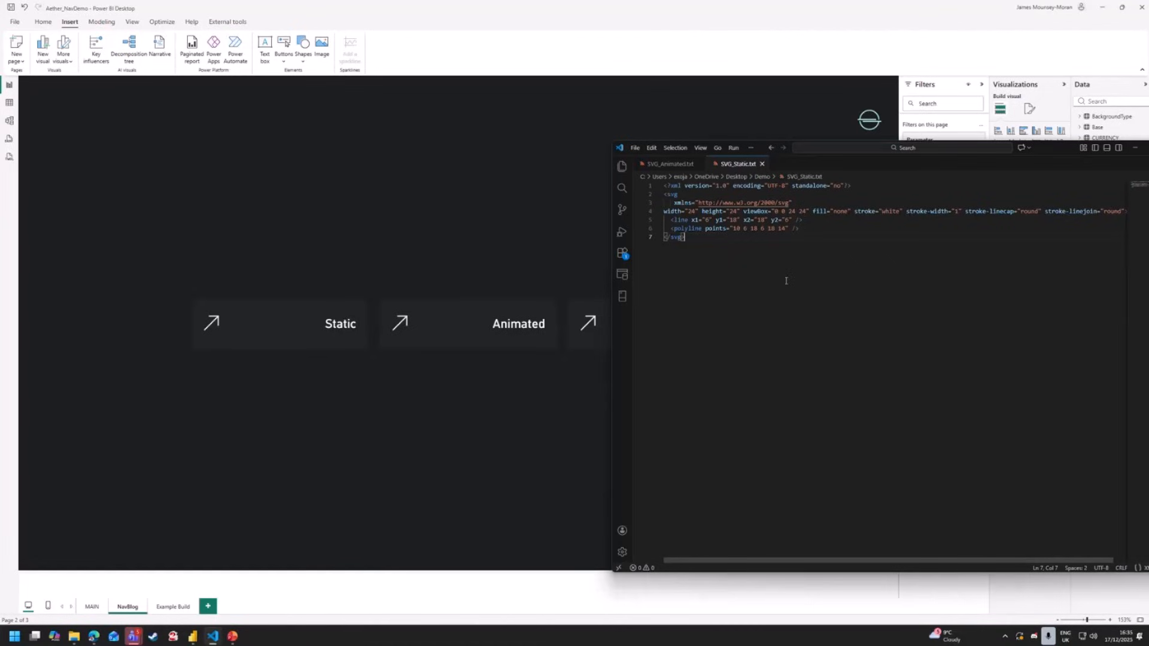
key("ctrl+a")
key("ctrl+c")
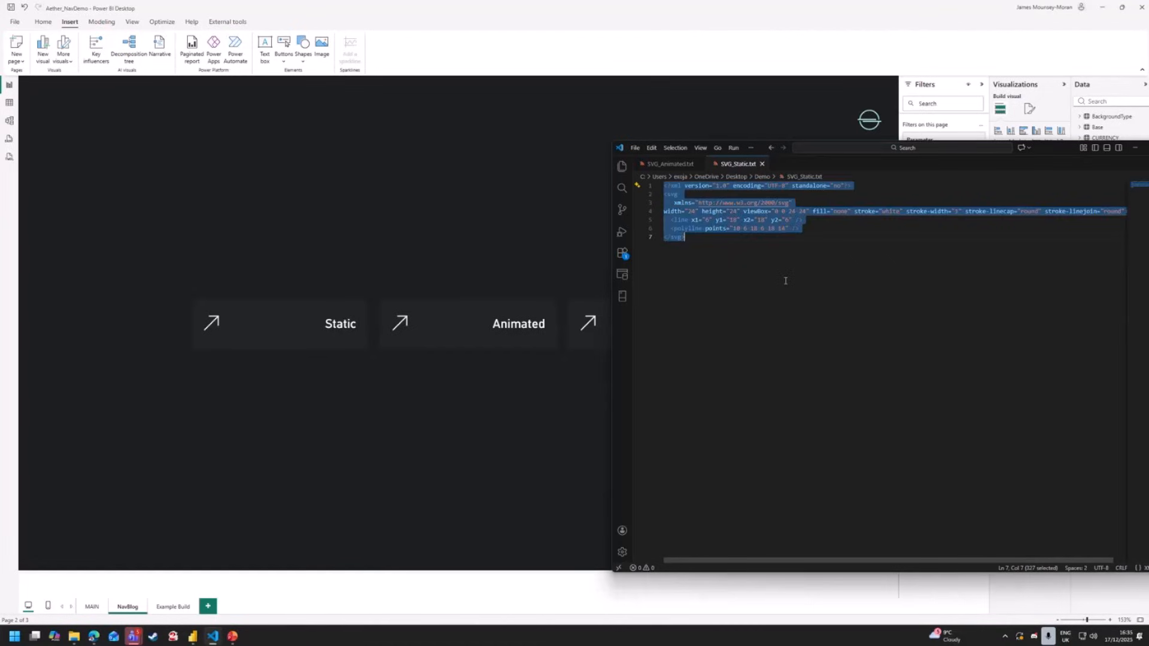
left_click(89, 643)
left_click(244, 247)
key("ctrl+a")
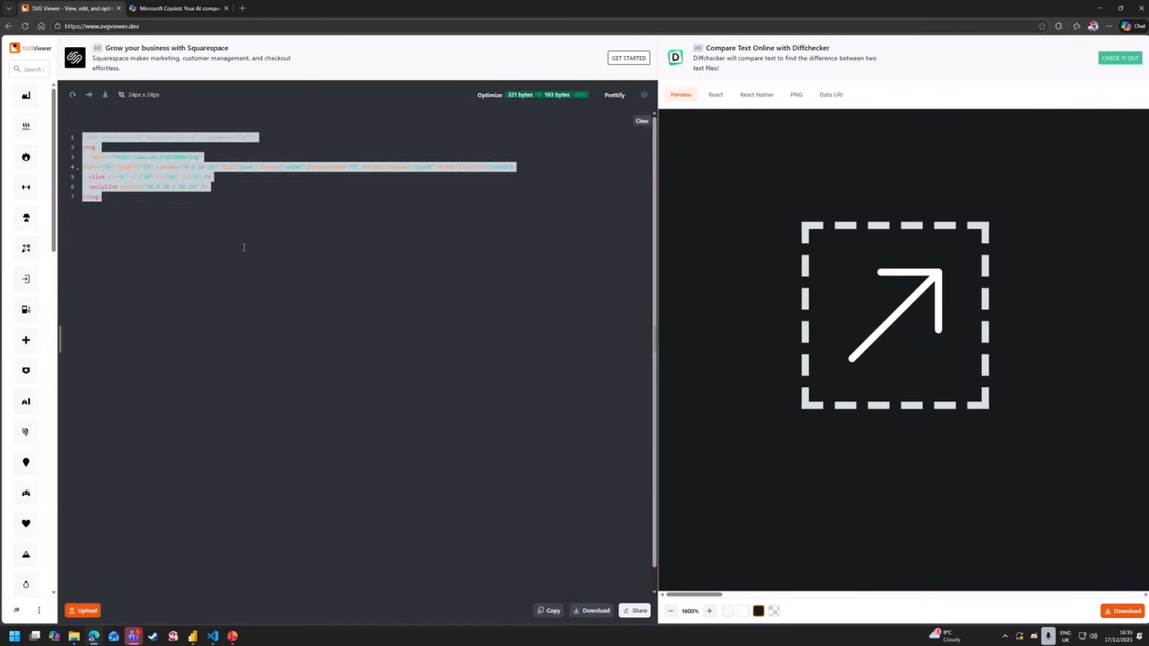
key("ctrl+v")
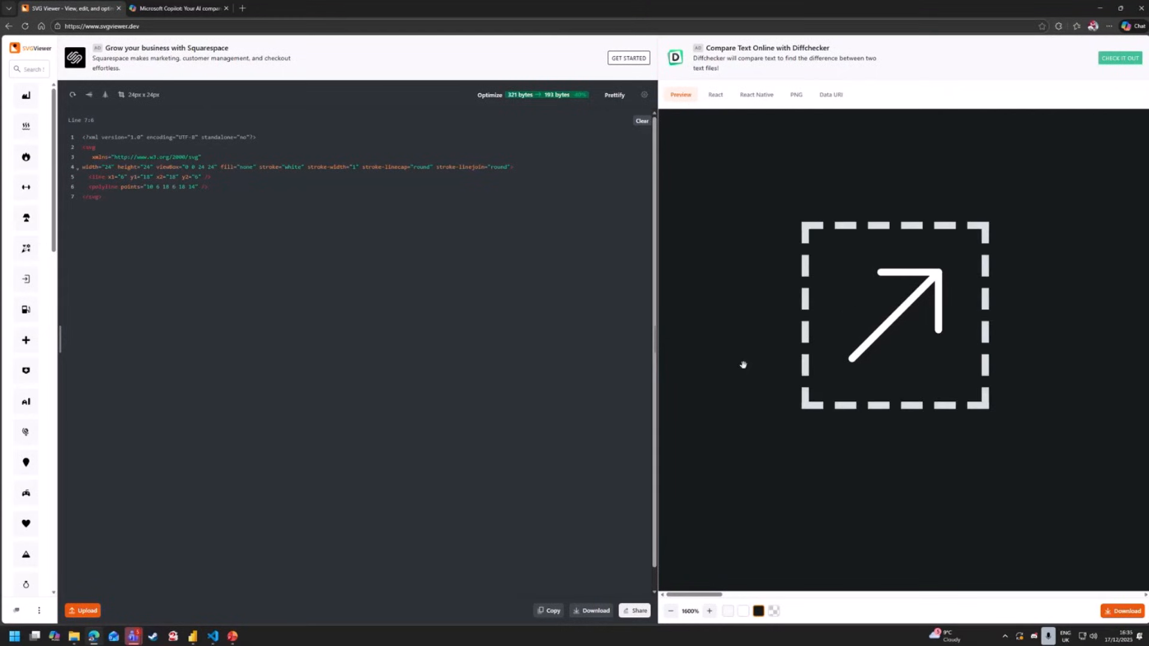
Copy all the code from SVG_Animated.txt in Visual Studio Code and replace the code in SVG Viewer with it to preview the animated arrow
left_click(209, 638)
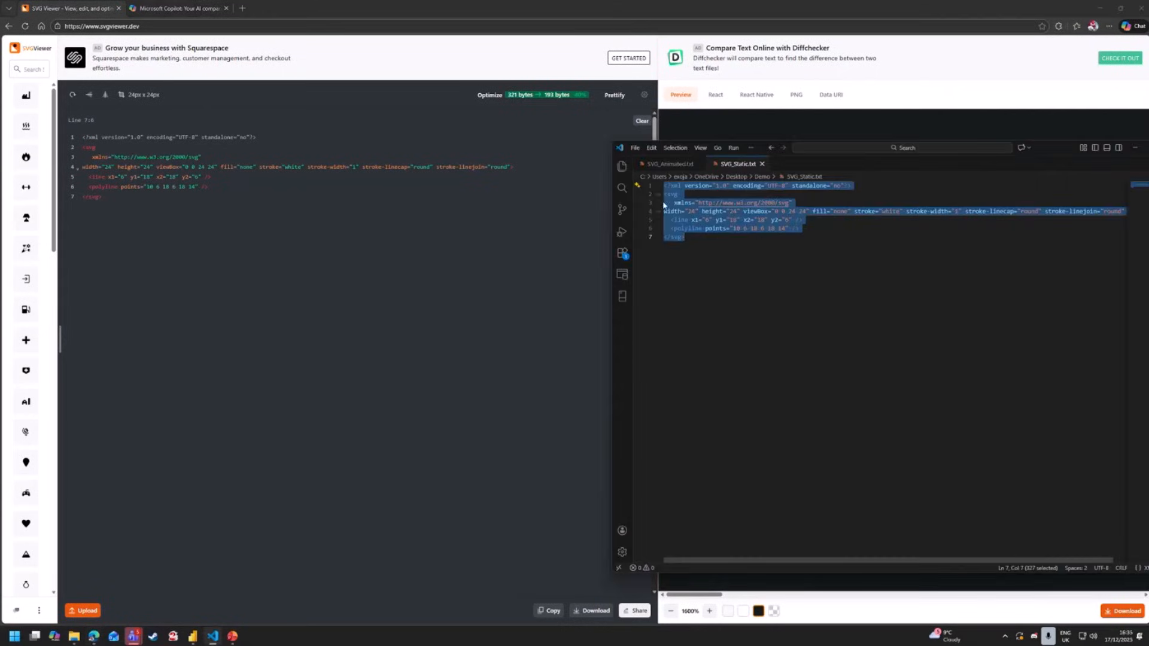
left_click(665, 167)
key("ctrl+a")
key("ctrl+c")
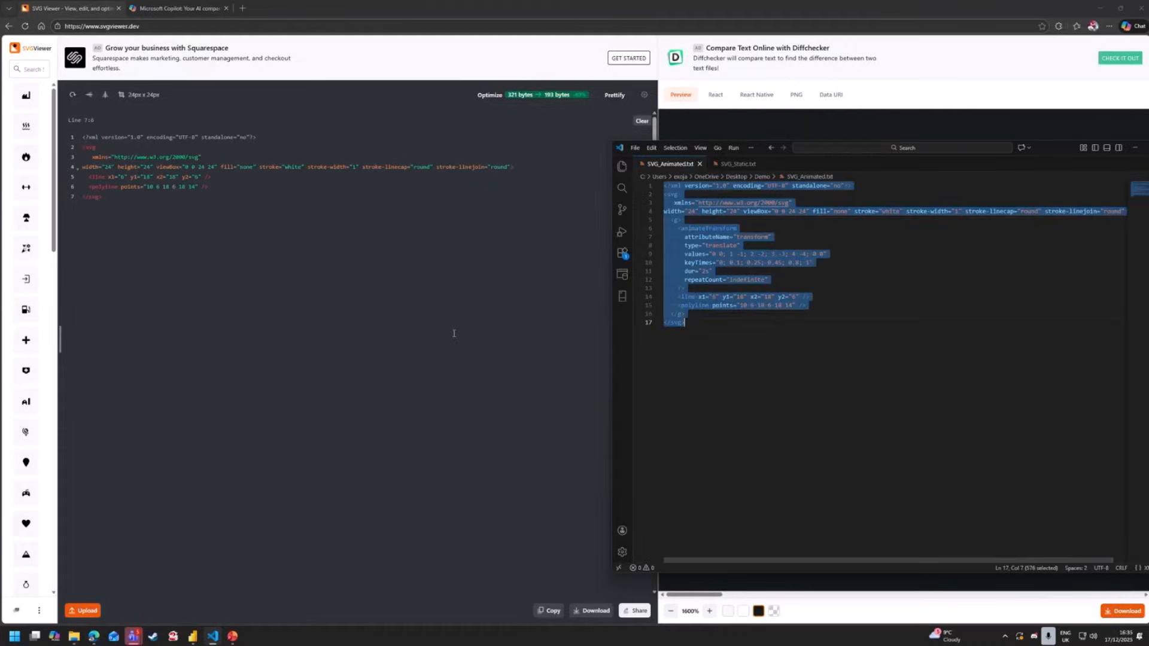
left_click(454, 328)
key("ctrl+a")
key("ctrl+v")
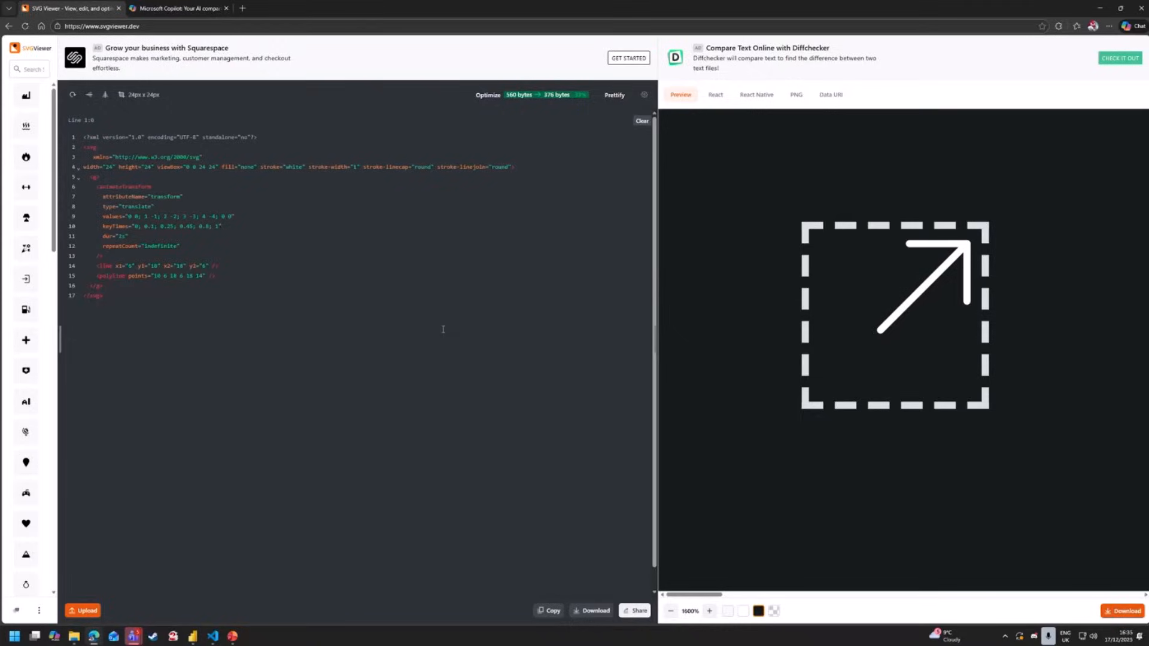
Switch to Microsoft Copilot and send the prompt "generate me an svg of a chevron"
left_click(180, 9)
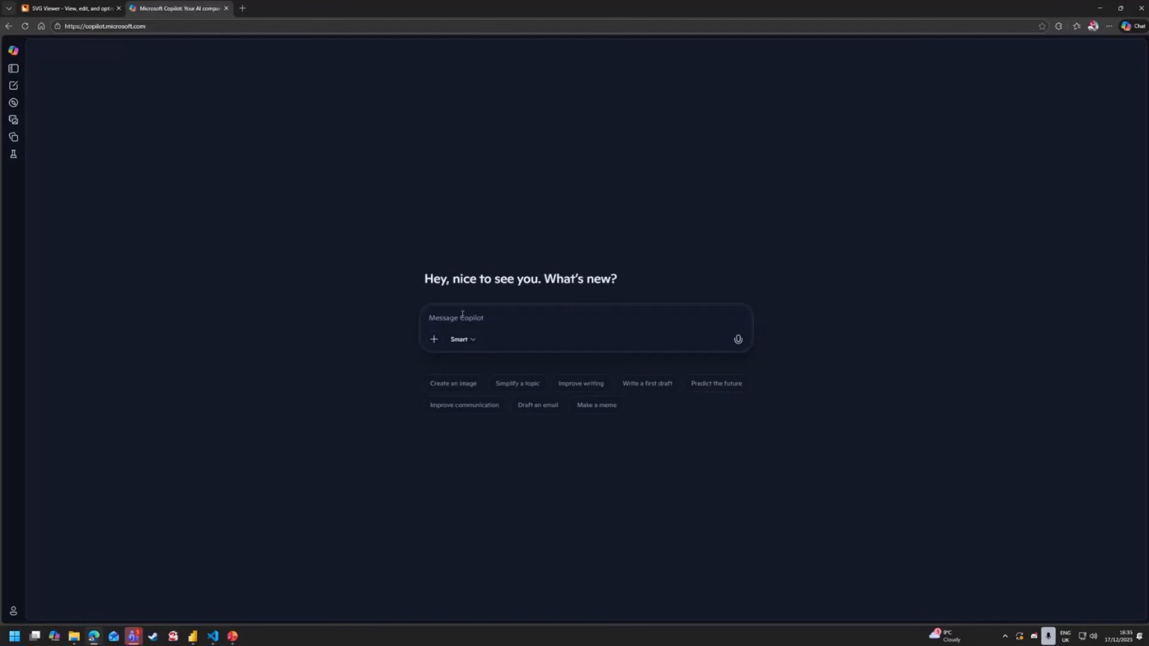
type("gfene")
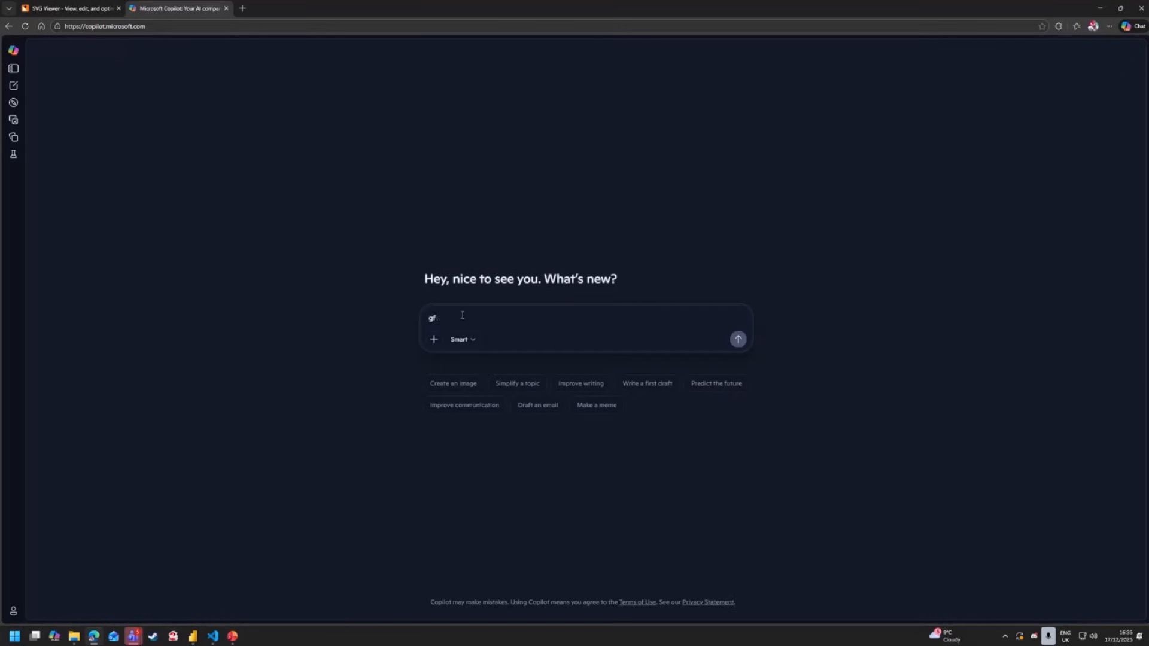
key("BackSpace")
type("ener")
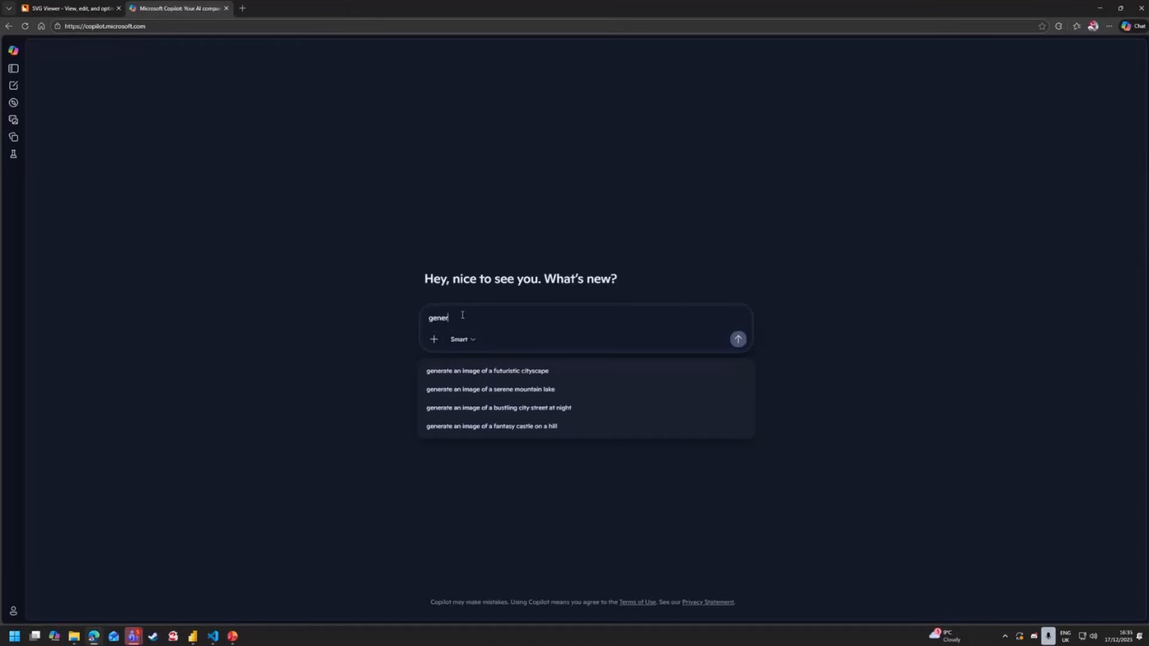
type("ate me an sv")
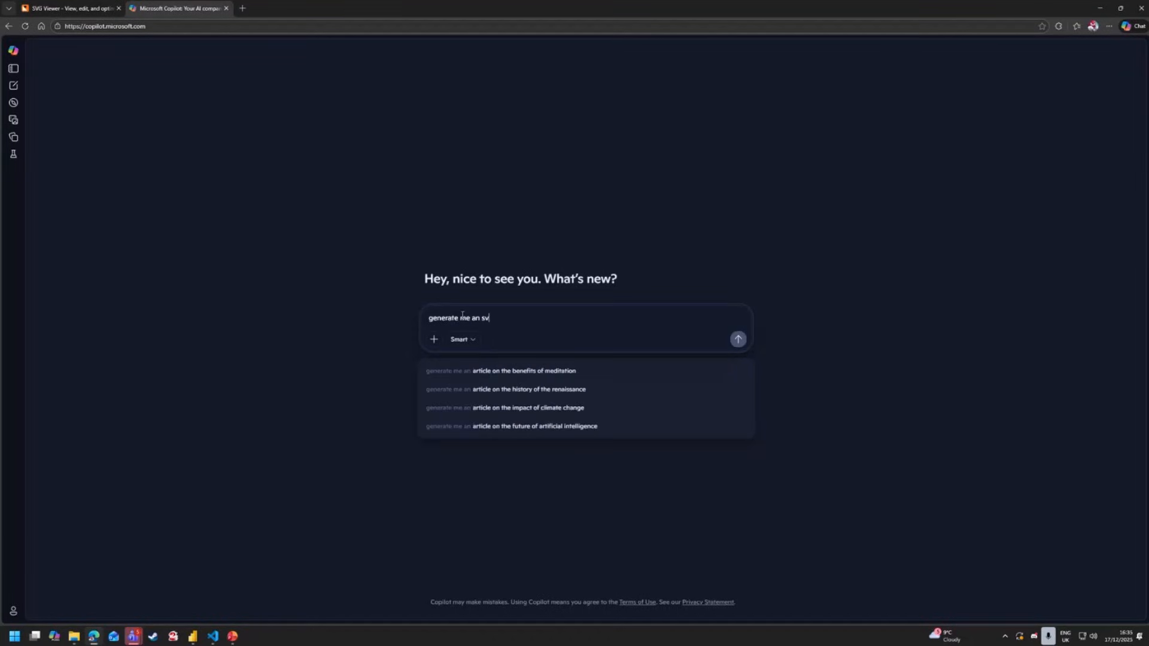
type("g of ")
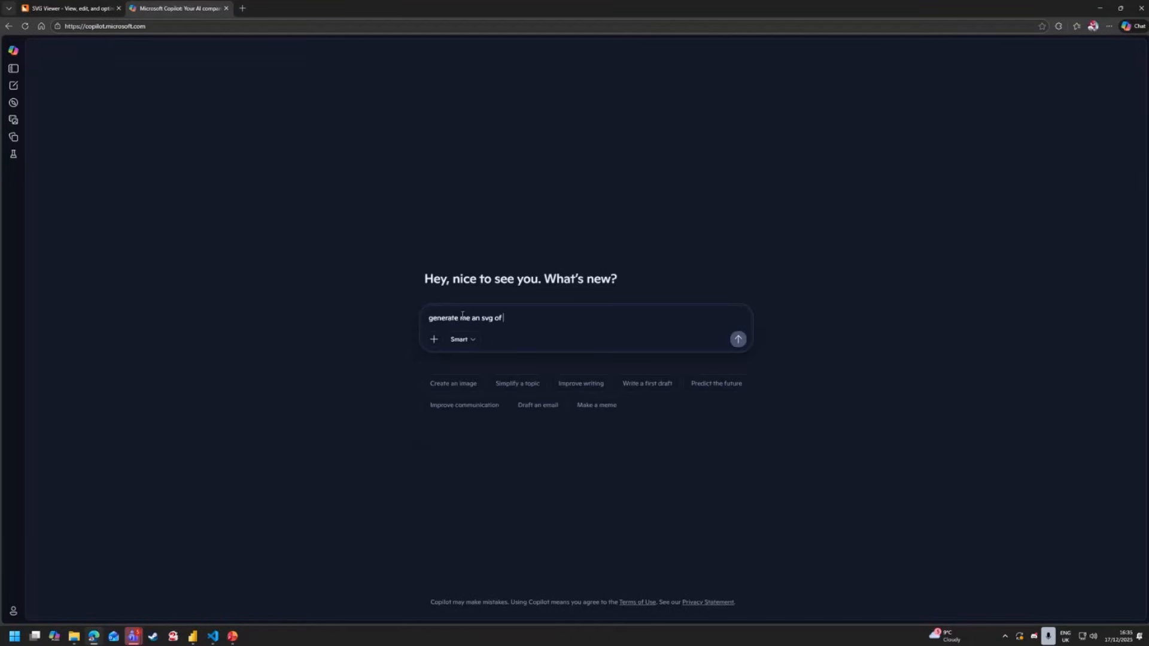
type("a chevron")
key("Return")
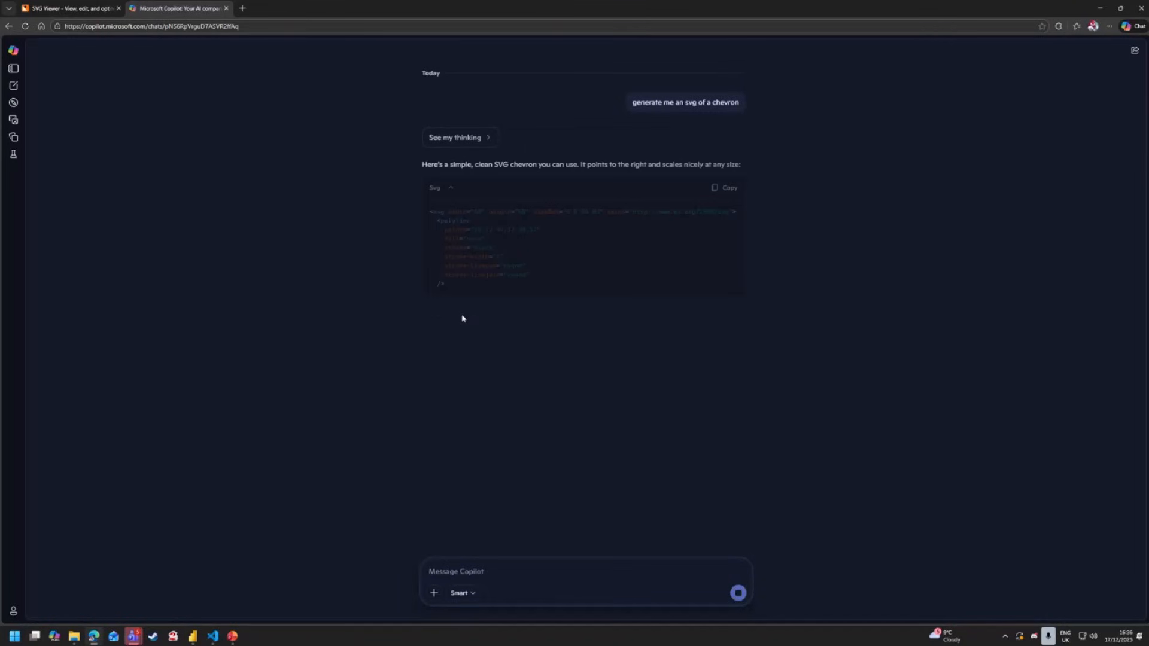
Copy the chevron SVG code from Copilot's reply and replace the code in SVG Viewer with it
left_click(726, 187)
left_click(68, 8)
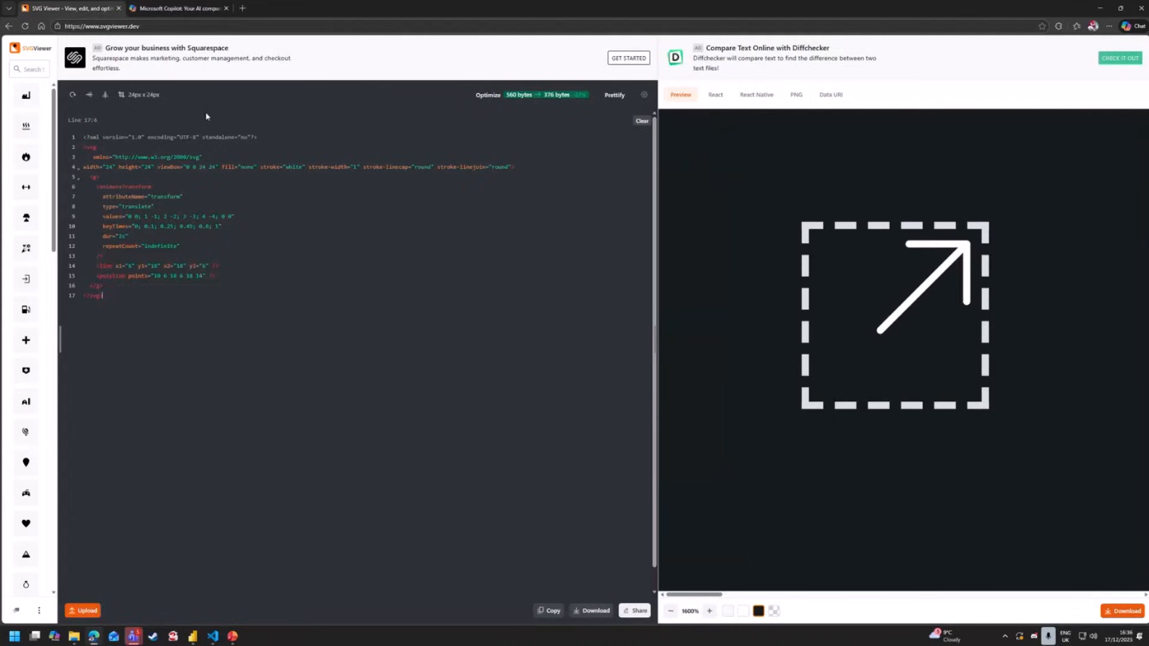
key("ctrl+a")
key("ctrl+v")
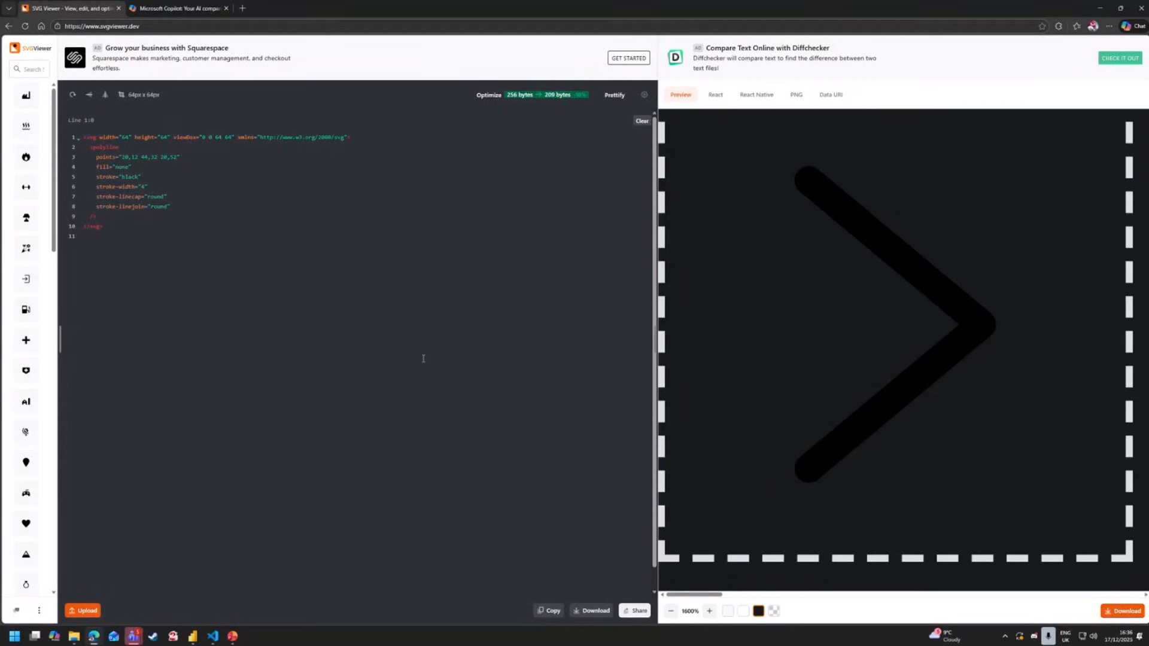
Switch to Power BI Desktop, insert a blank button on the Example Build page, and enlarge it near the middle of the canvas
left_click(193, 638)
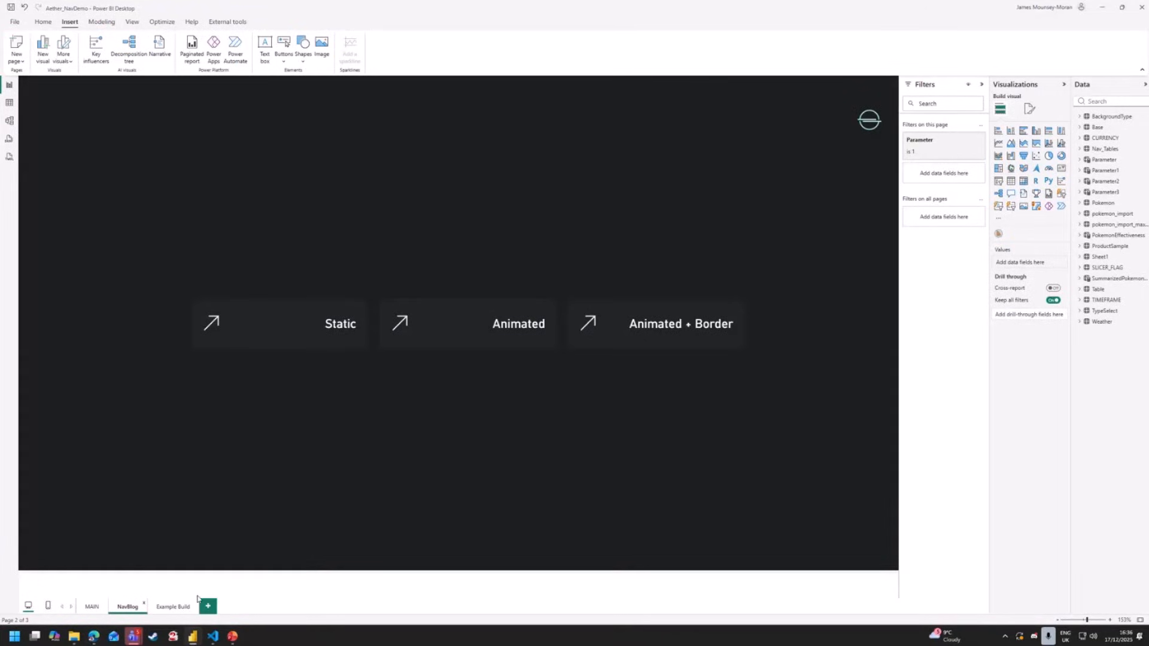
left_click(172, 606)
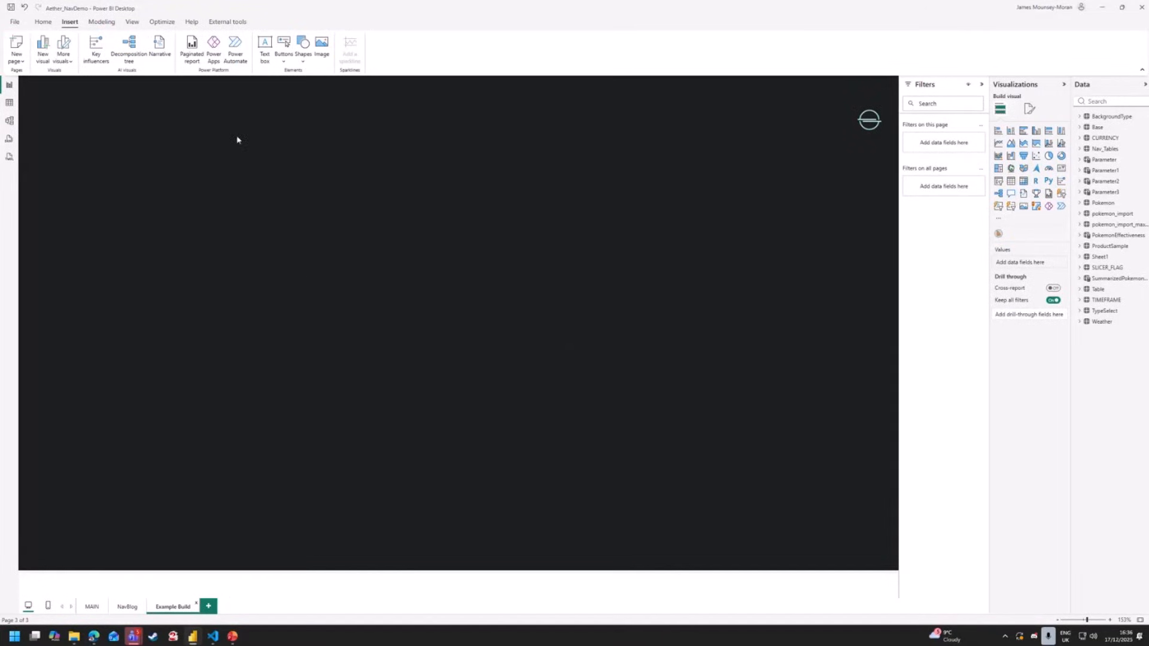
left_click(285, 60)
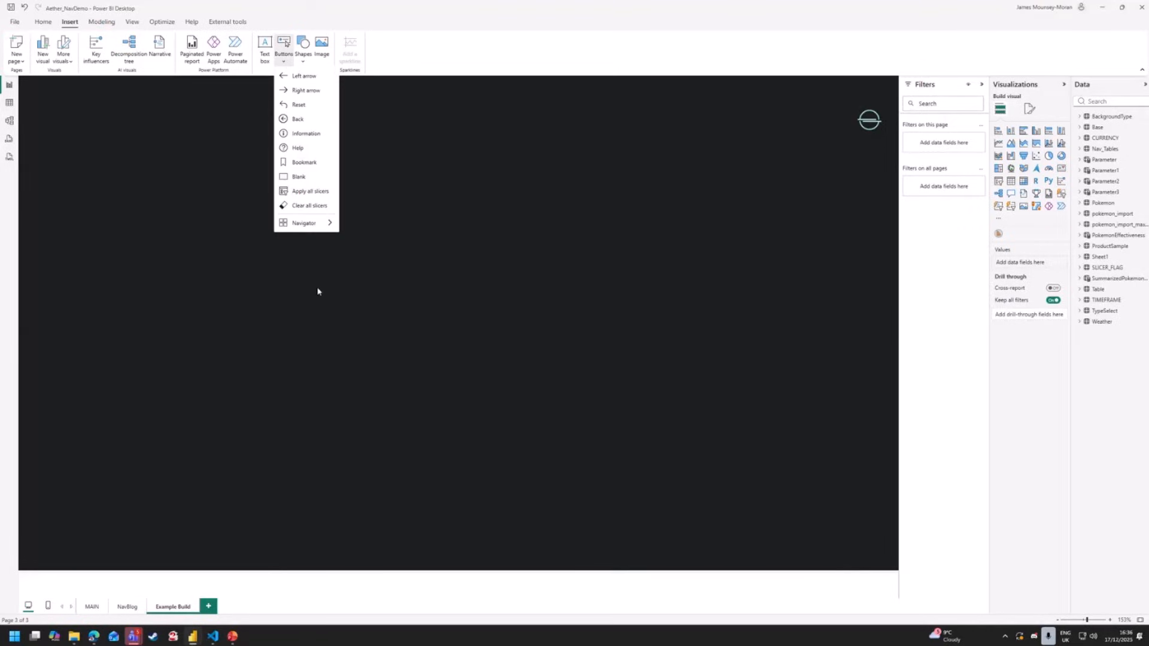
left_click(300, 177)
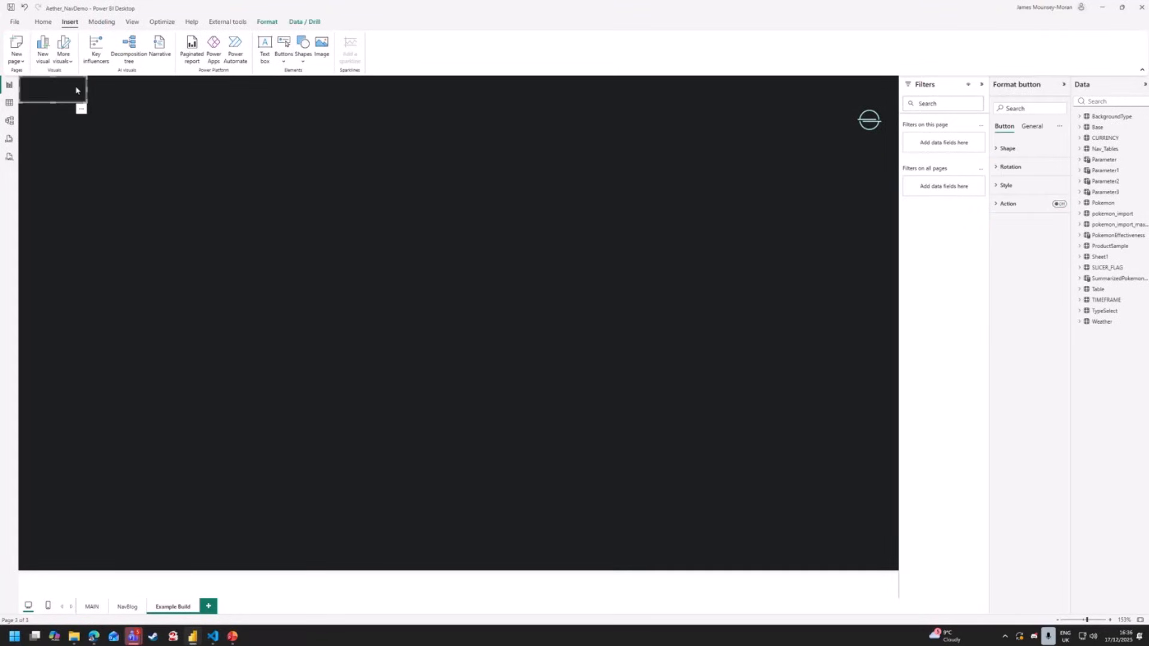
left_click_drag(77, 90, 609, 340)
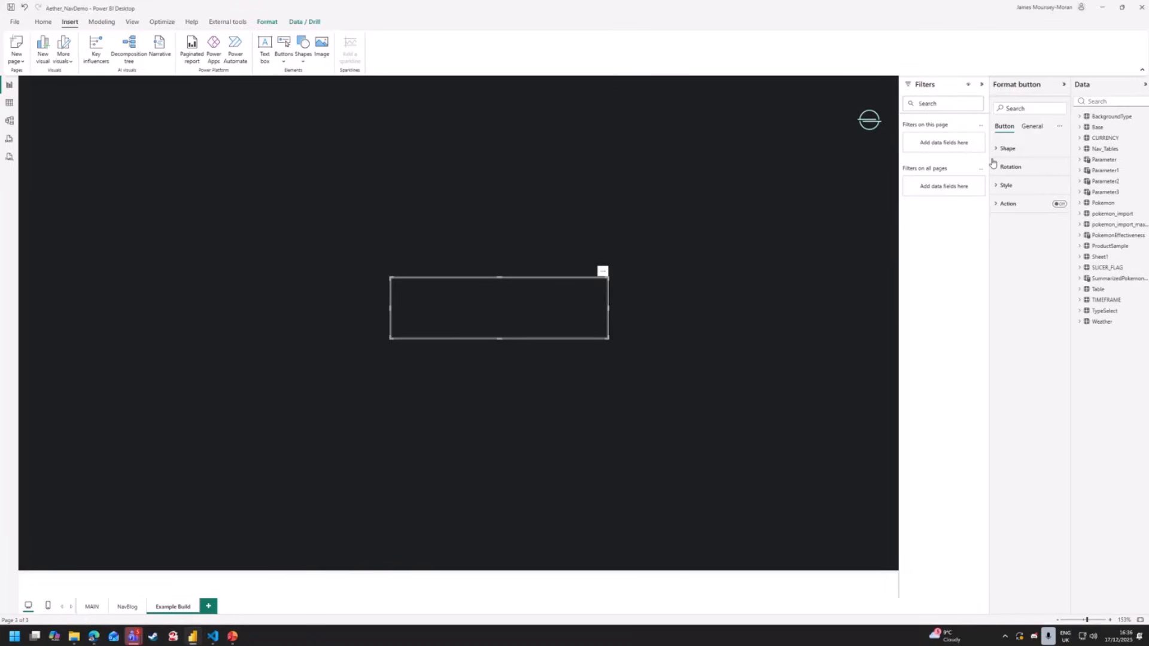
Turn on the button's text for the Default state and set its font color to white
left_click(1008, 186)
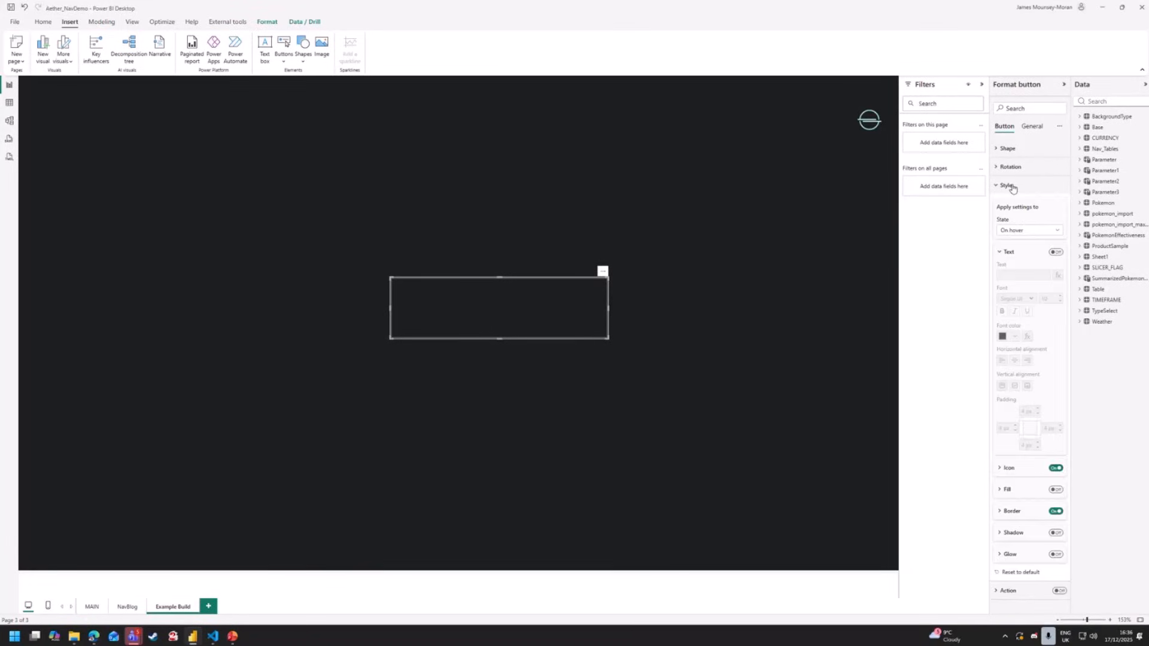
left_click(1029, 232)
left_click(1012, 242)
left_click(1056, 252)
left_click(1016, 274)
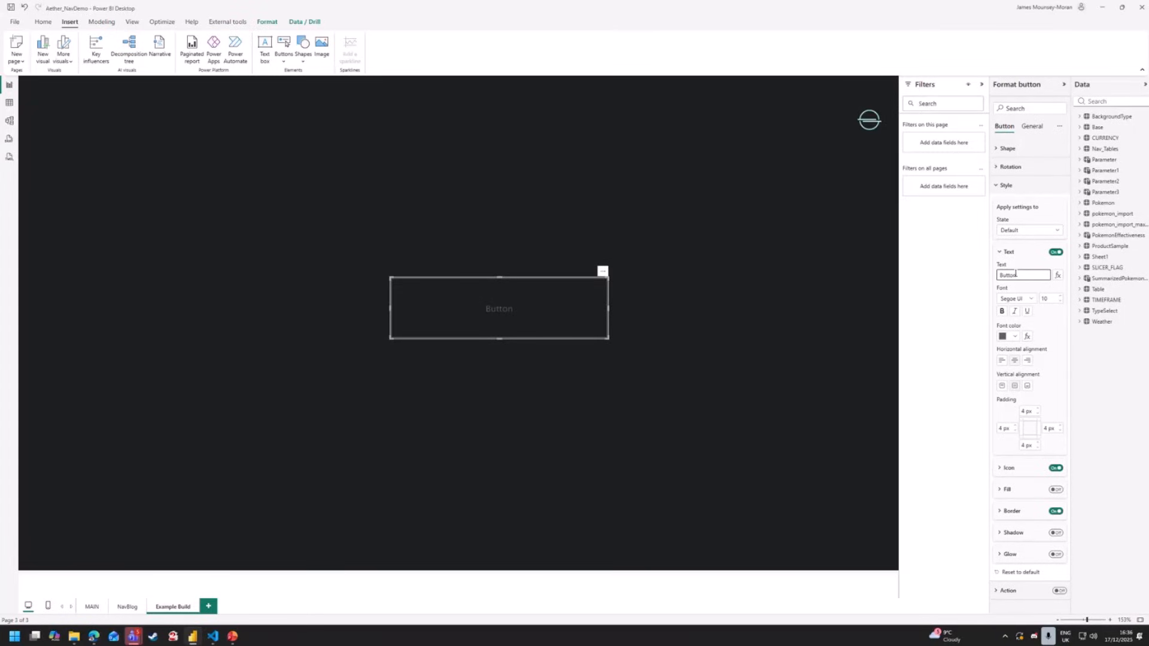
left_click(1011, 338)
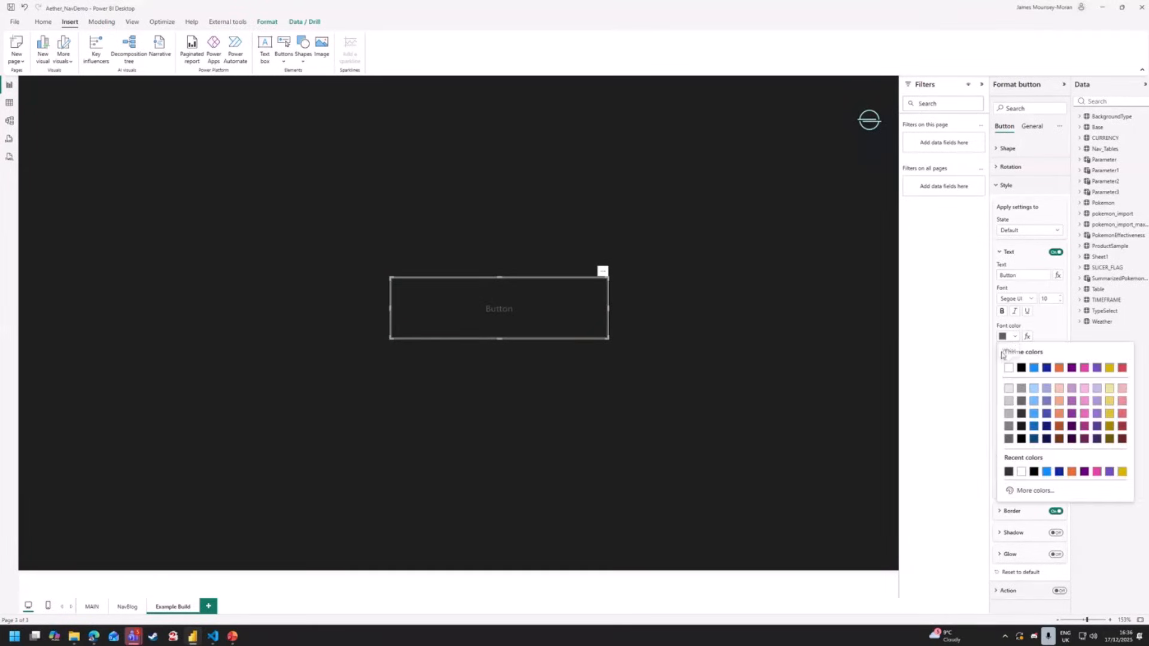
left_click(1010, 368)
Set the button text's font size to 15, align it right horizontally, and increase its right padding
double_click(1045, 298)
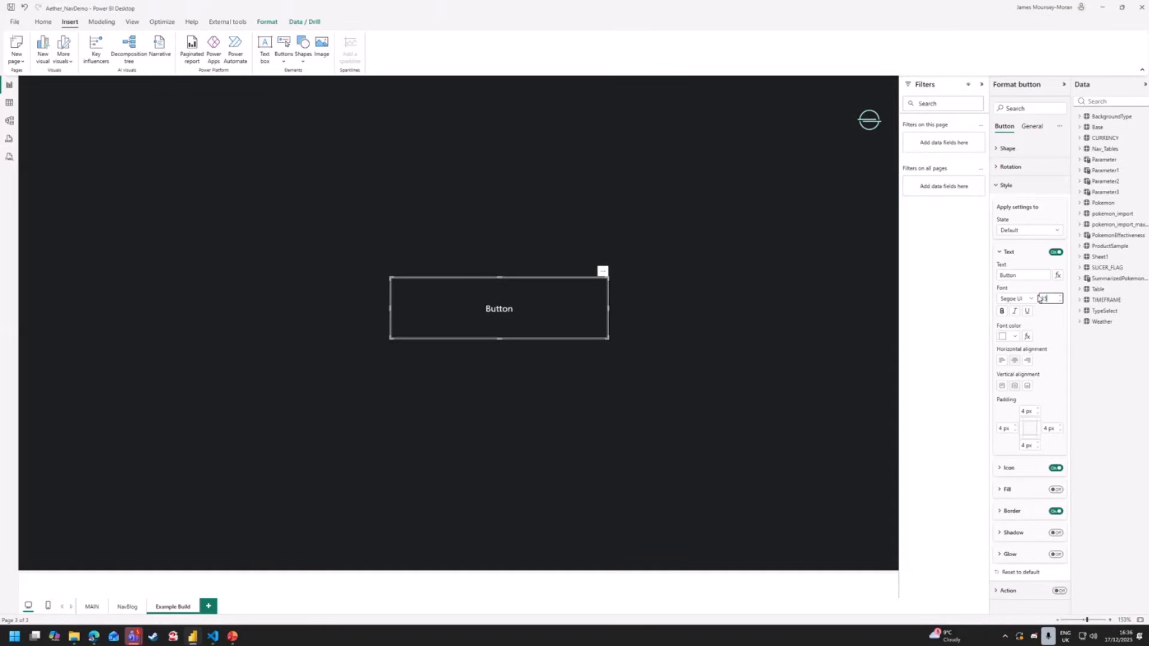
left_click(1026, 360)
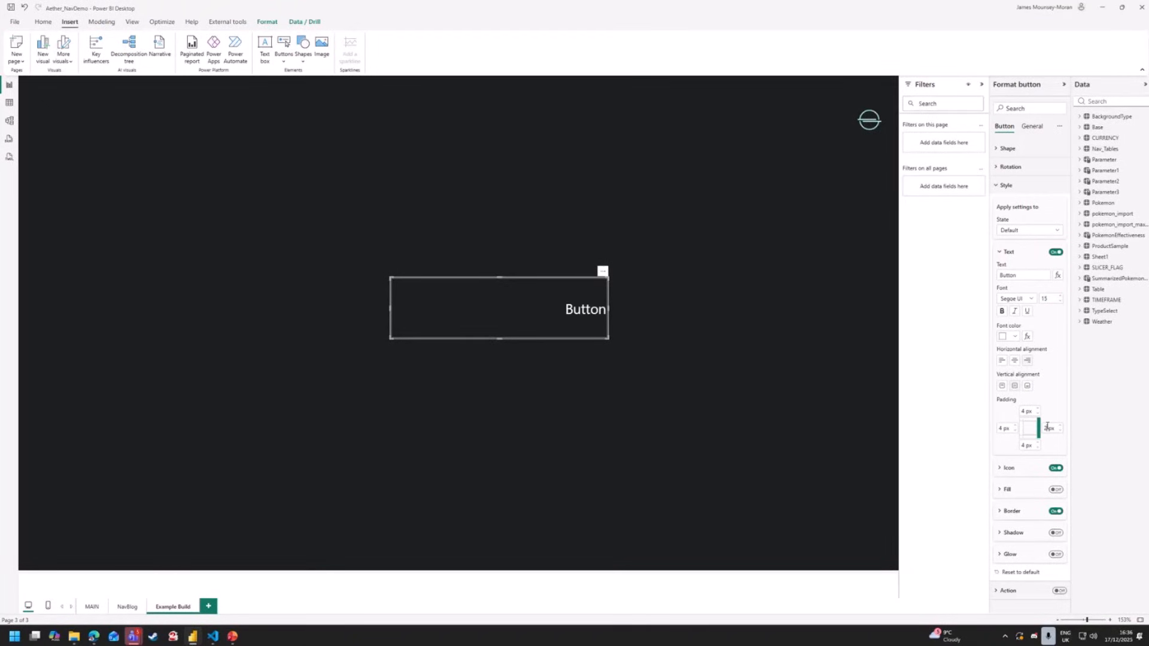
key("Return")
Set the button's Default-state icon type to Custom and load SVG_Static as the icon
left_click(1001, 253)
left_click(1008, 276)
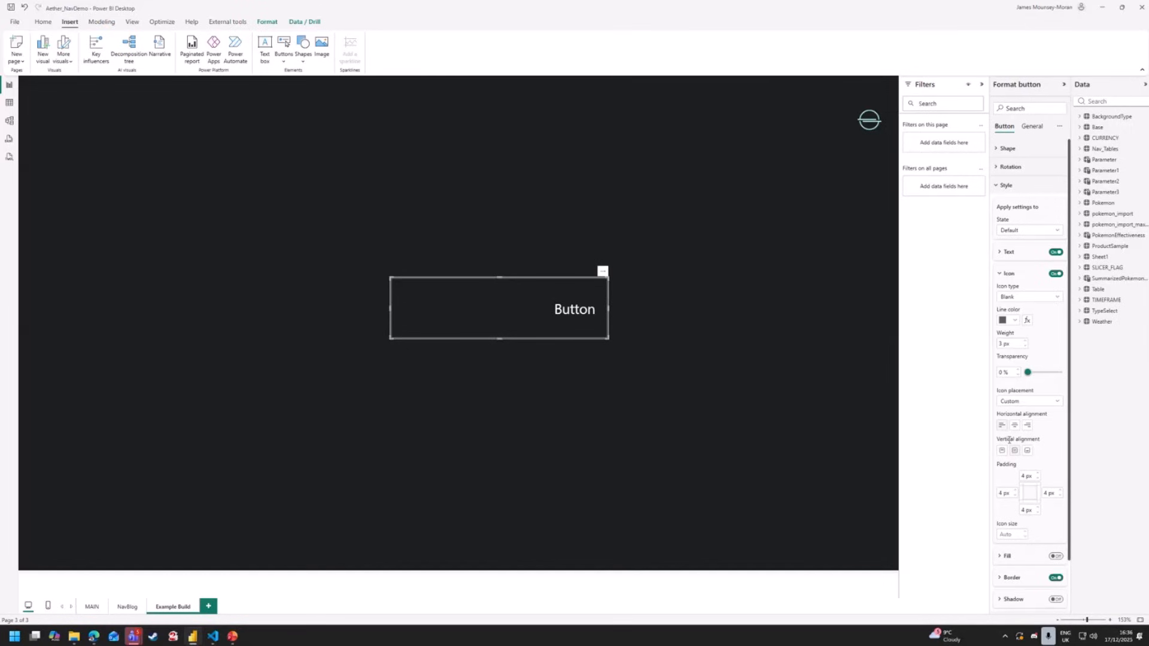
scroll(1009, 443, "down", 1)
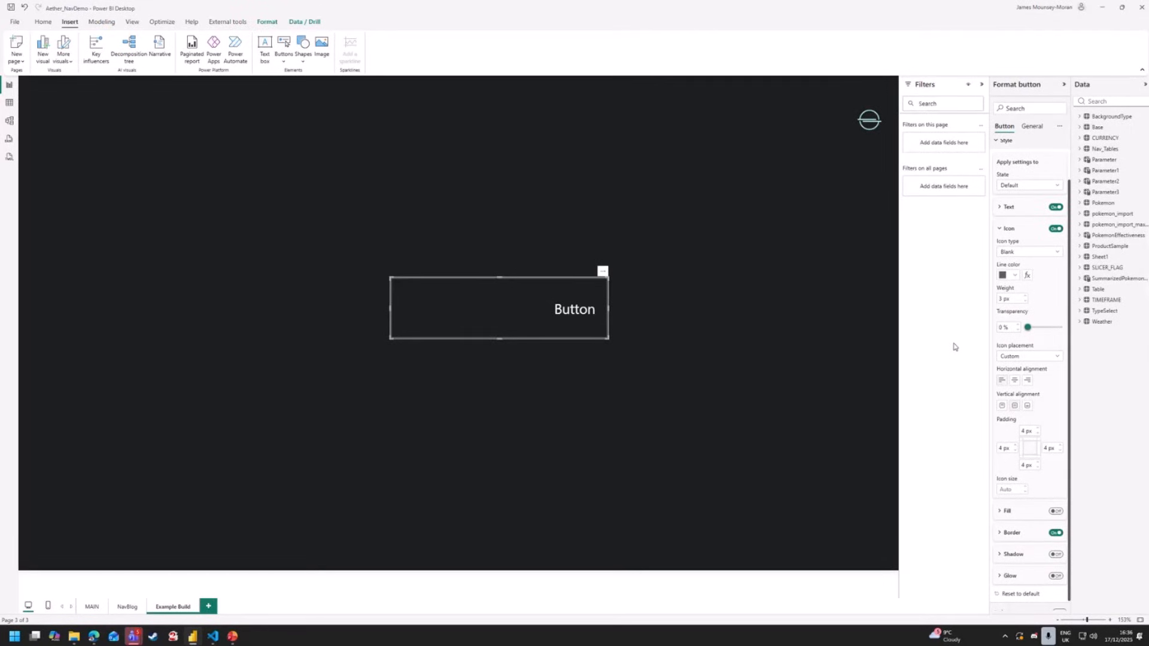
scroll(1002, 423, "down", 1)
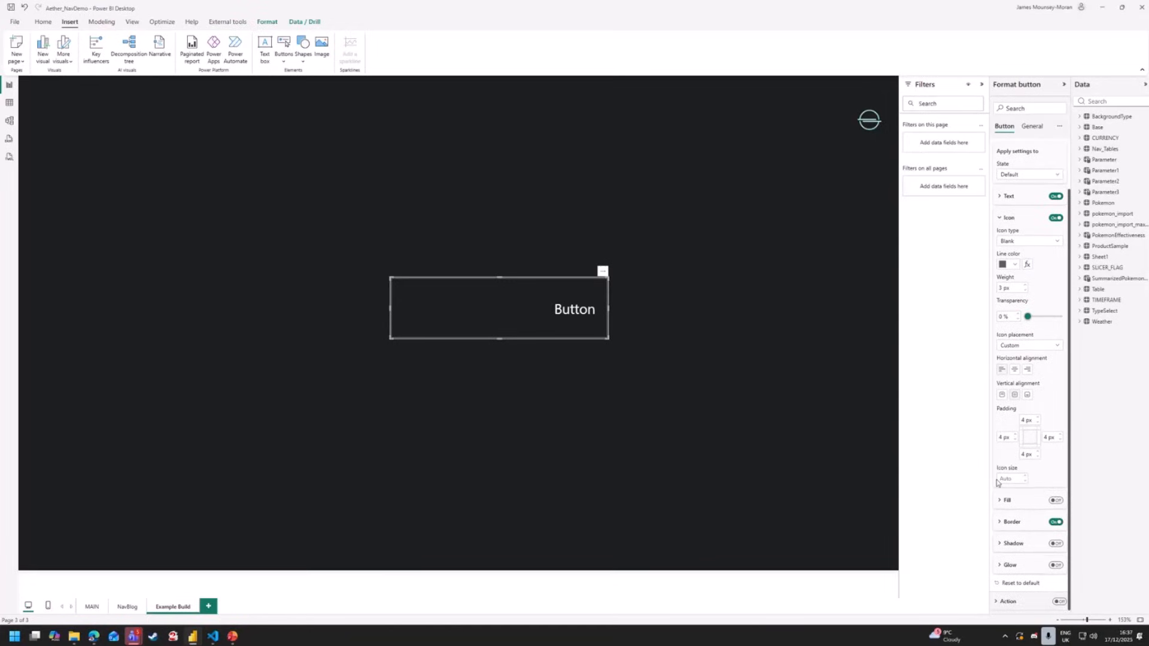
left_click(1019, 242)
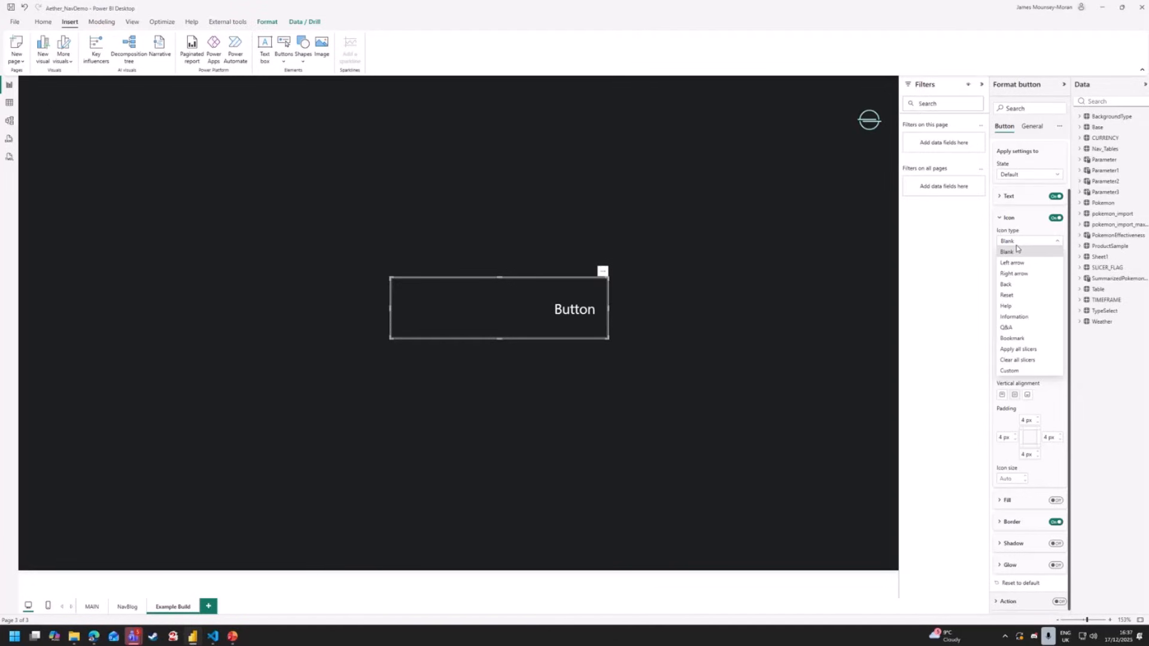
left_click(1010, 371)
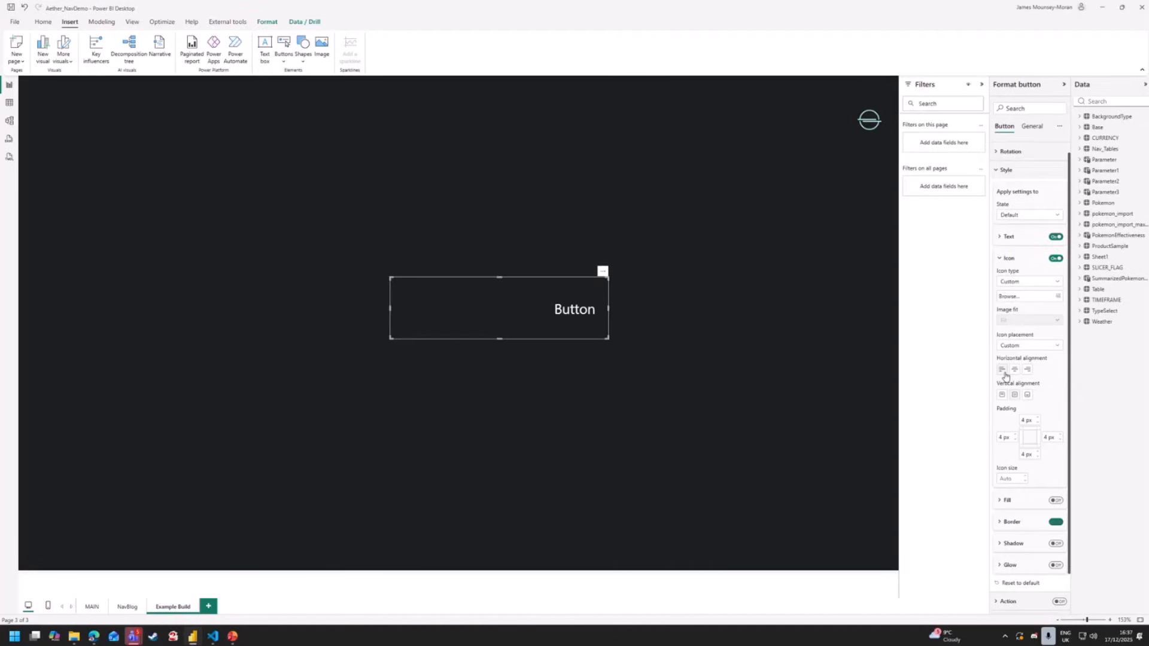
left_click(1018, 300)
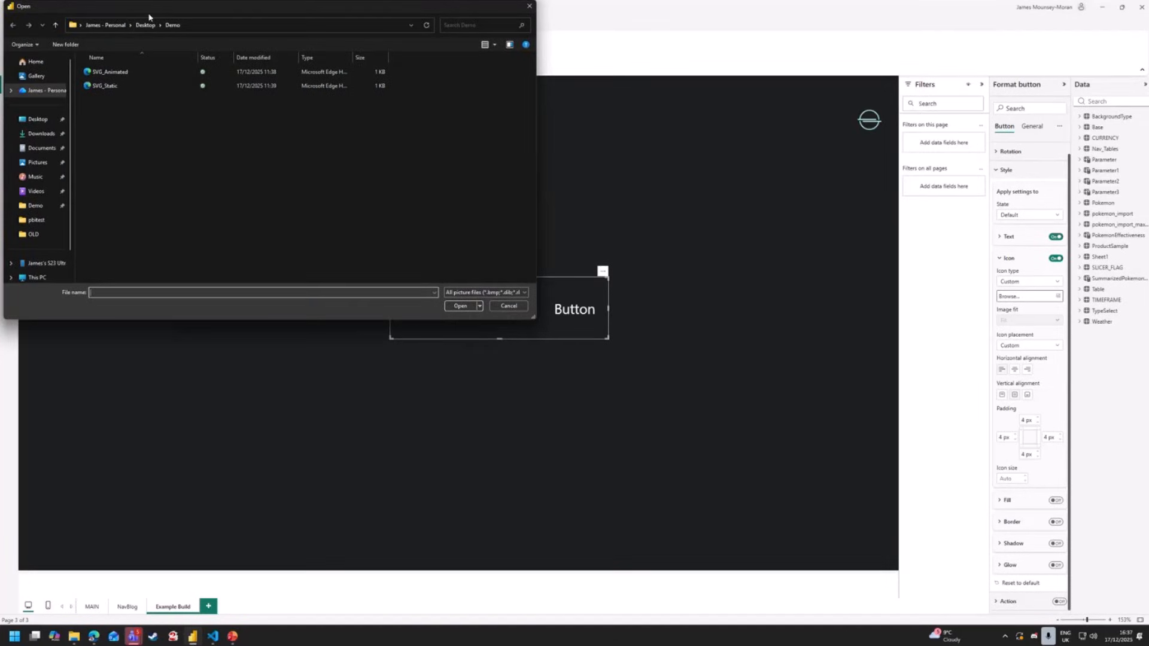
left_click_drag(132, 12, 338, 184)
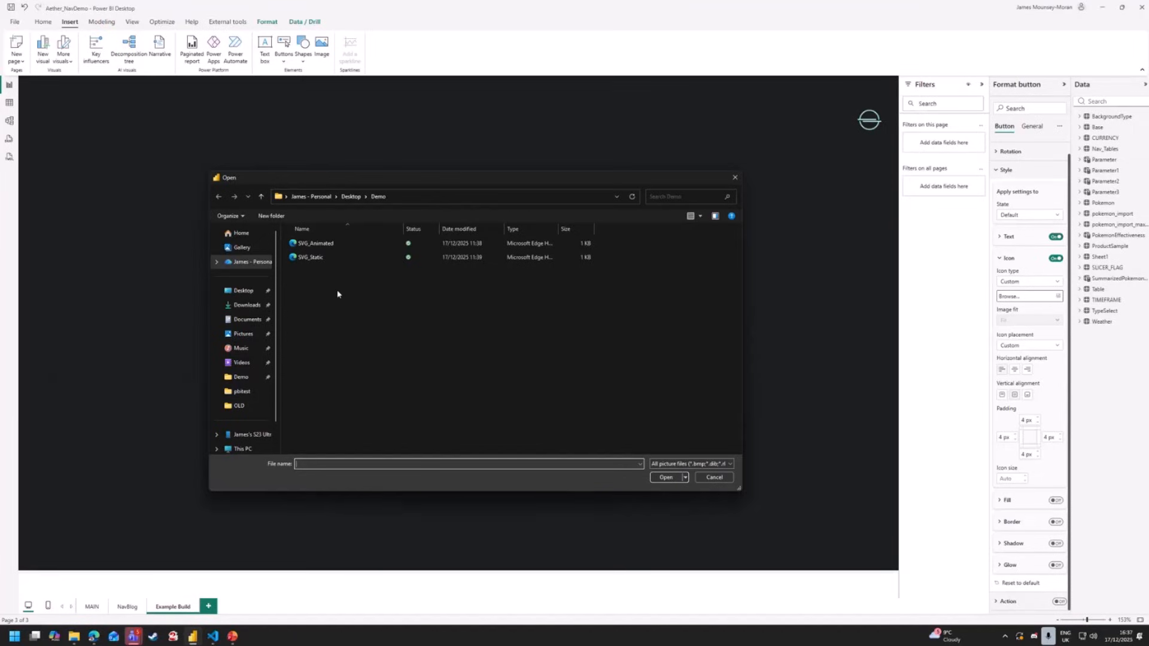
double_click(319, 262)
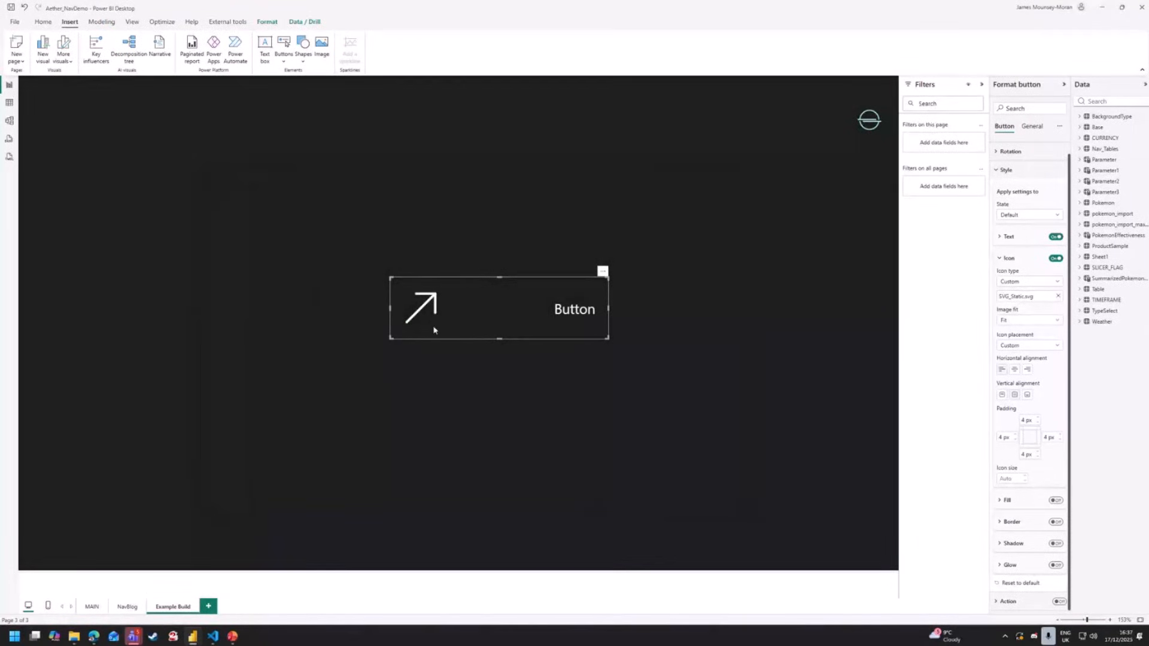
Look at the example buttons on the NavBlog page, and return to the Example Build page's button
left_click(124, 607)
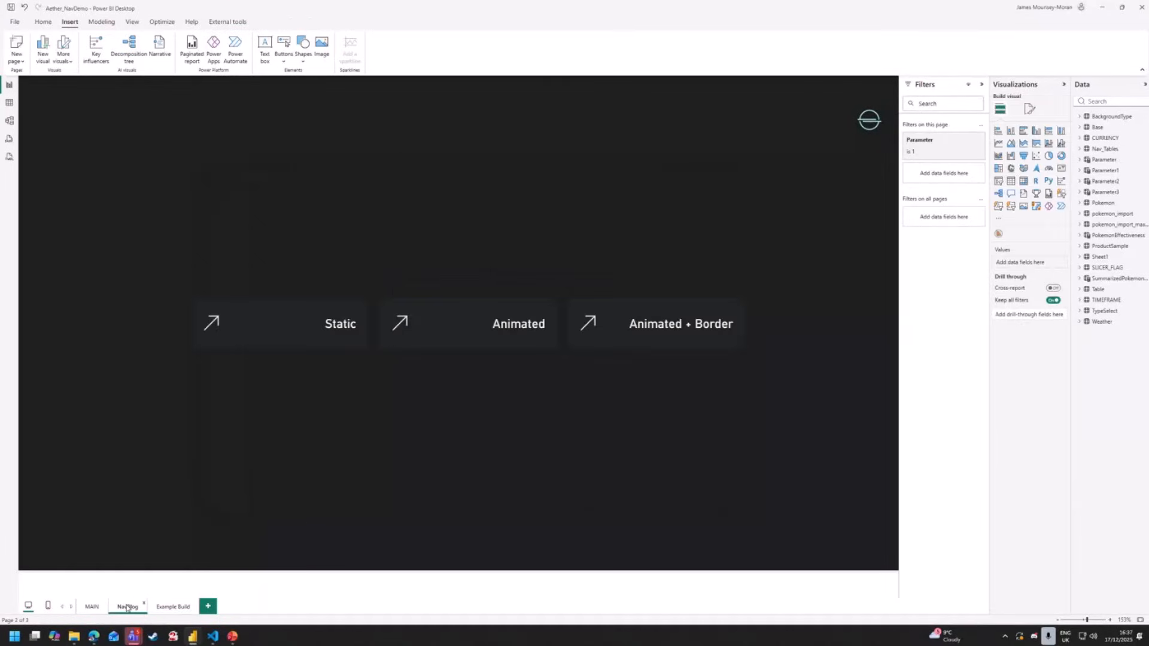
left_click(169, 608)
left_click(587, 314)
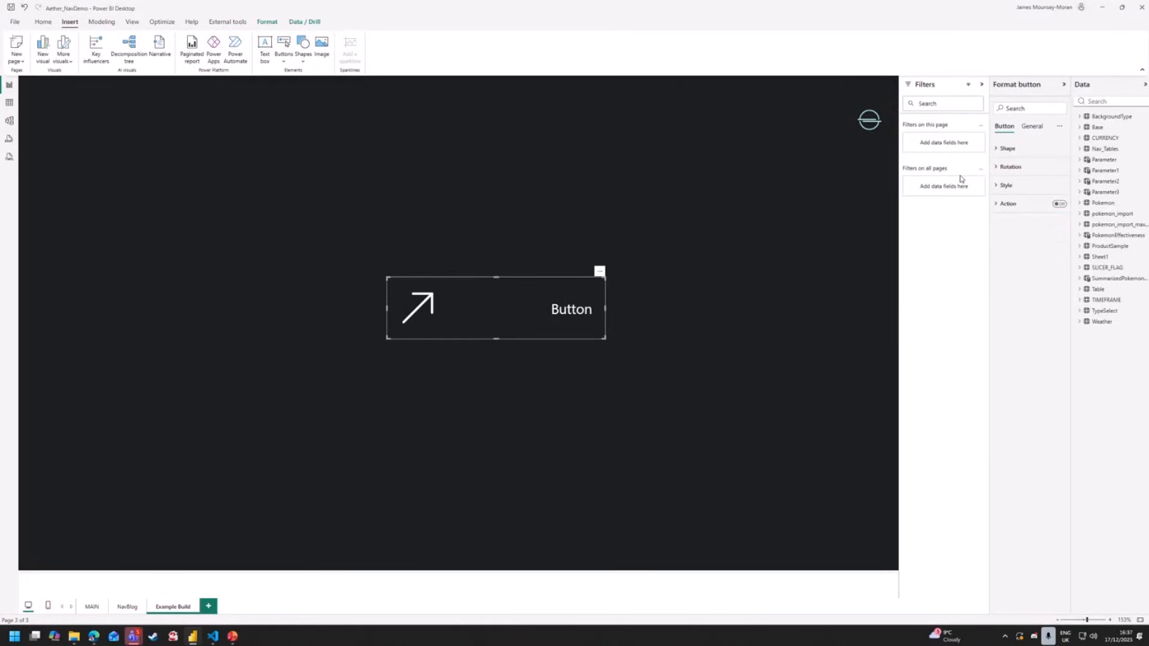
For the button's On hover state, replace the custom icon with SVG_Animated
left_click(1026, 190)
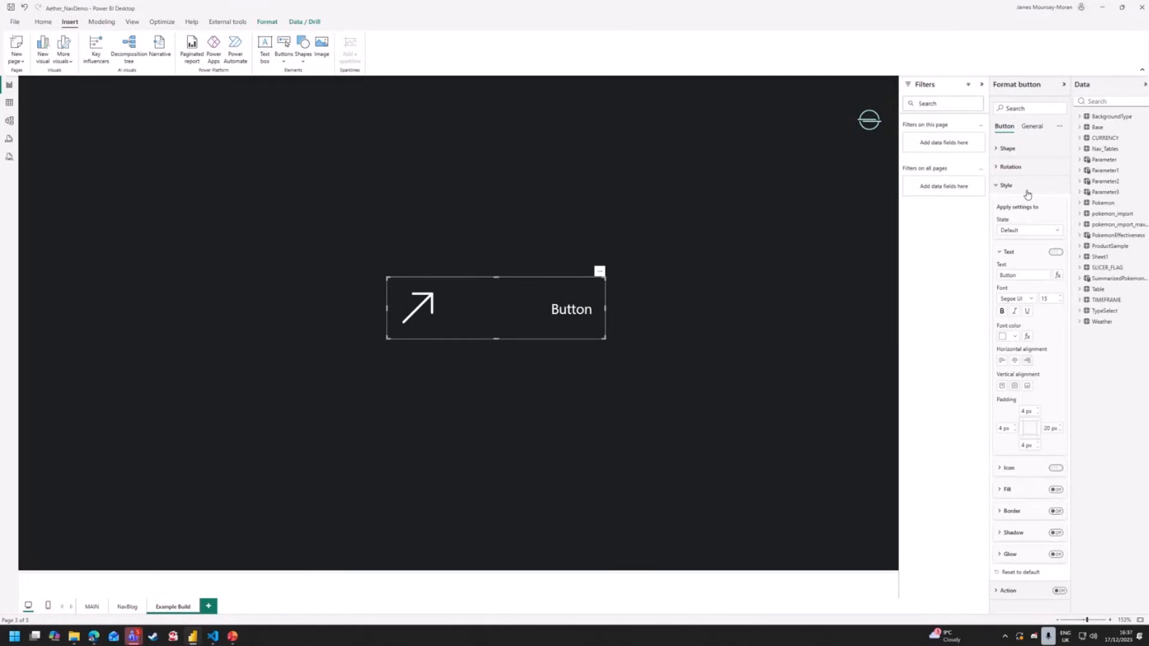
left_click(1020, 232)
left_click(1023, 254)
left_click(1006, 468)
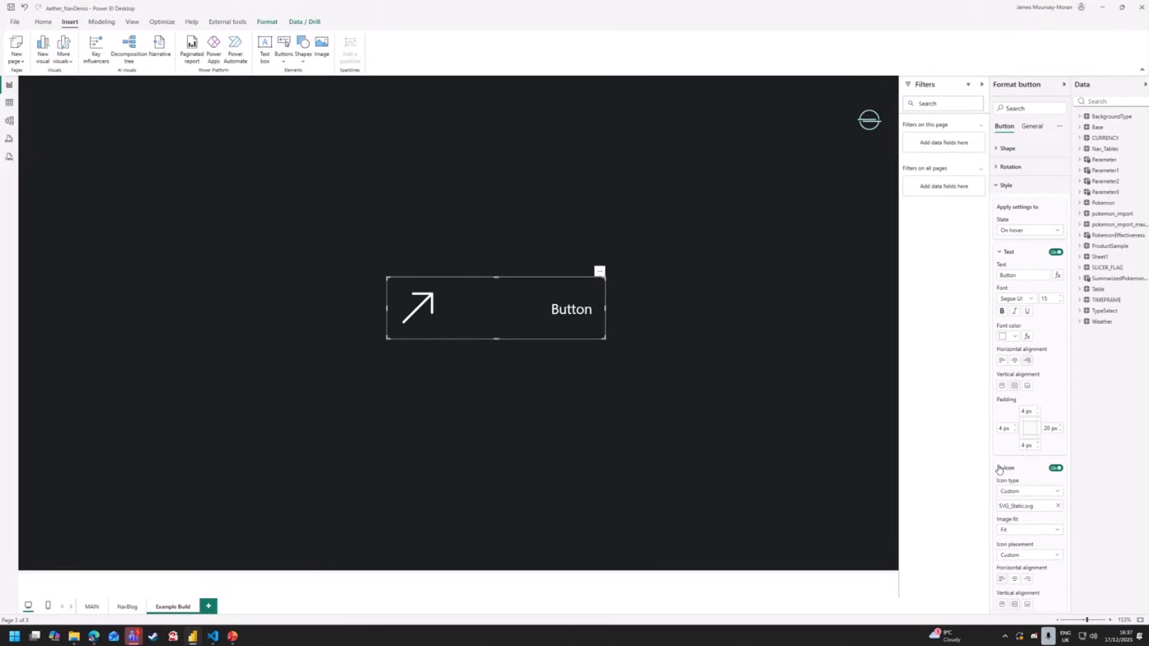
scroll(1020, 475, "down", 1)
scroll(1023, 470, "down", 3)
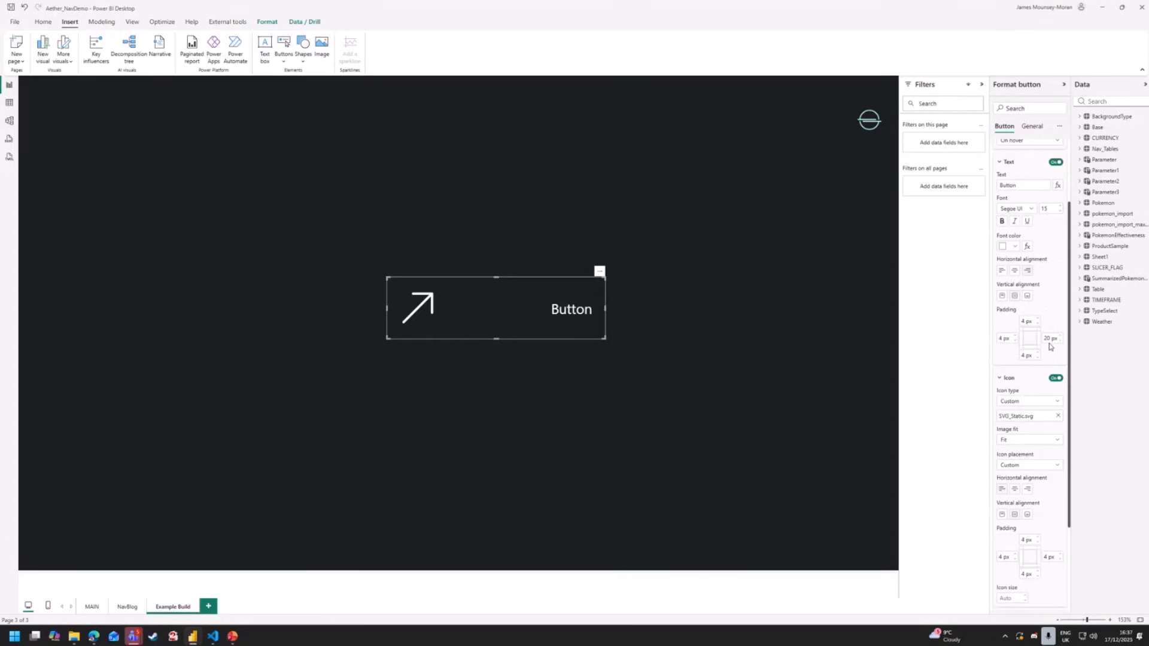
scroll(1035, 333, "down", 1)
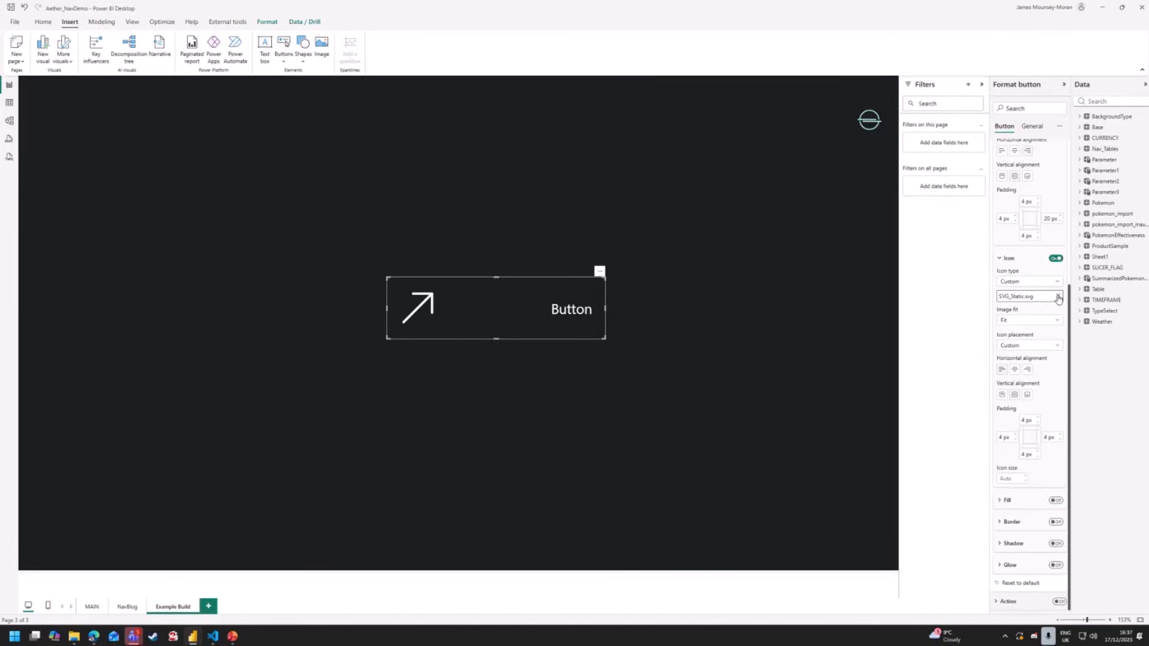
left_click(1058, 296)
left_click(1016, 297)
double_click(317, 244)
Turn on the button's border for the On hover state and reselect the button on the canvas
left_click(1012, 522)
scroll(1018, 443, "down", 2)
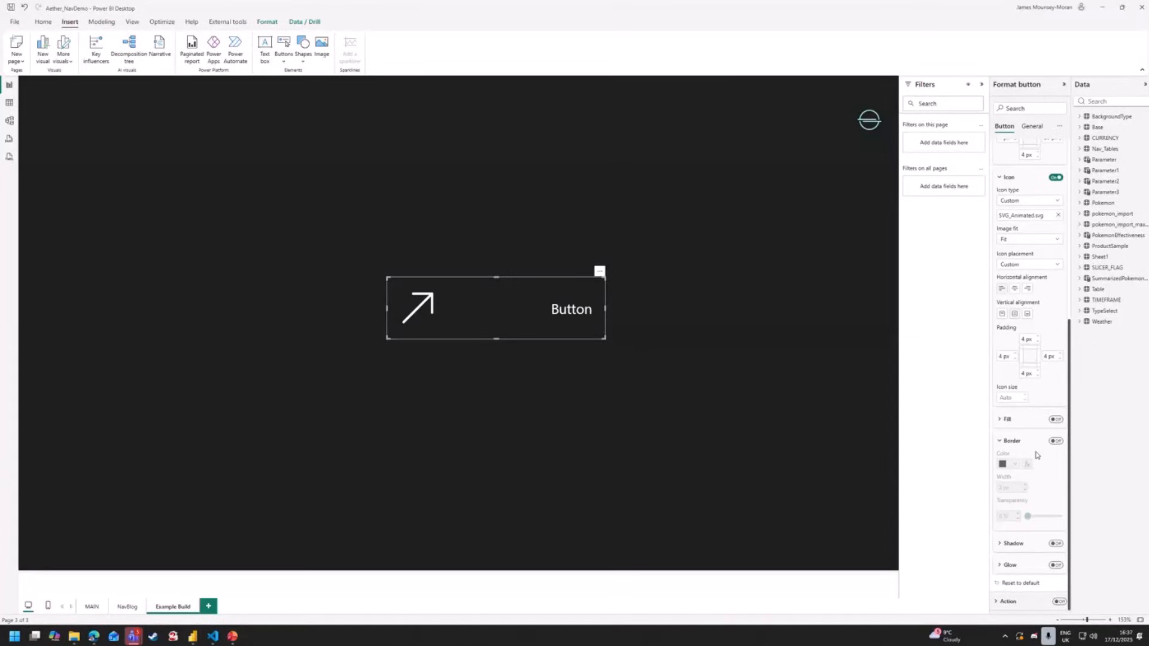
left_click(1055, 441)
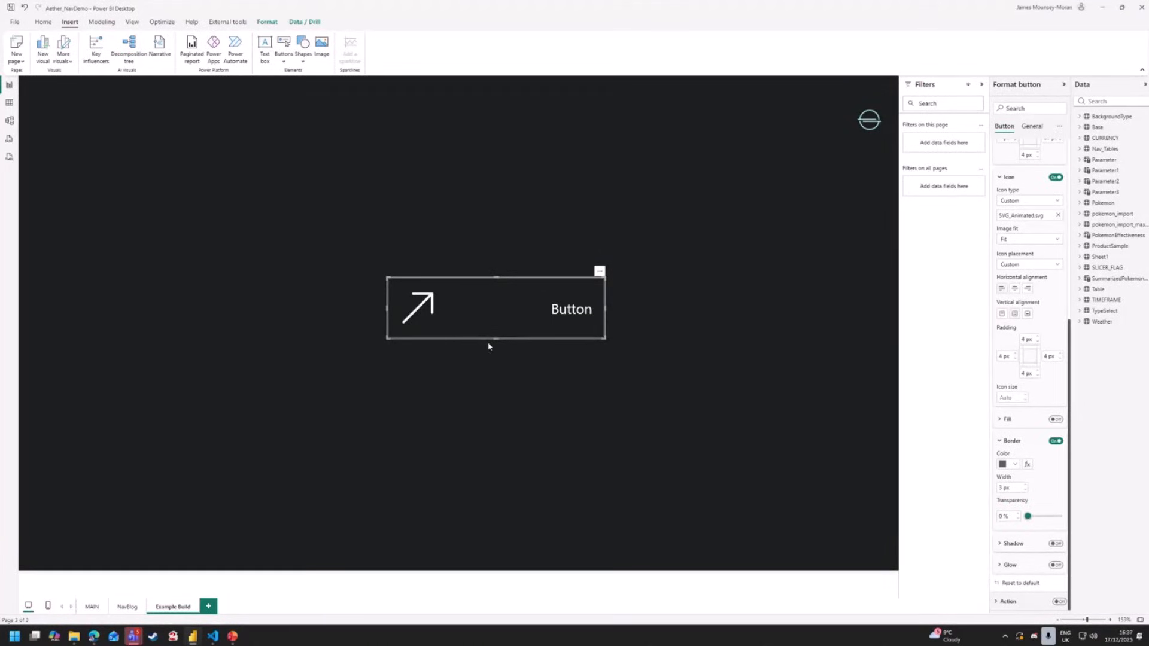
left_click(706, 410)
left_click(597, 332)
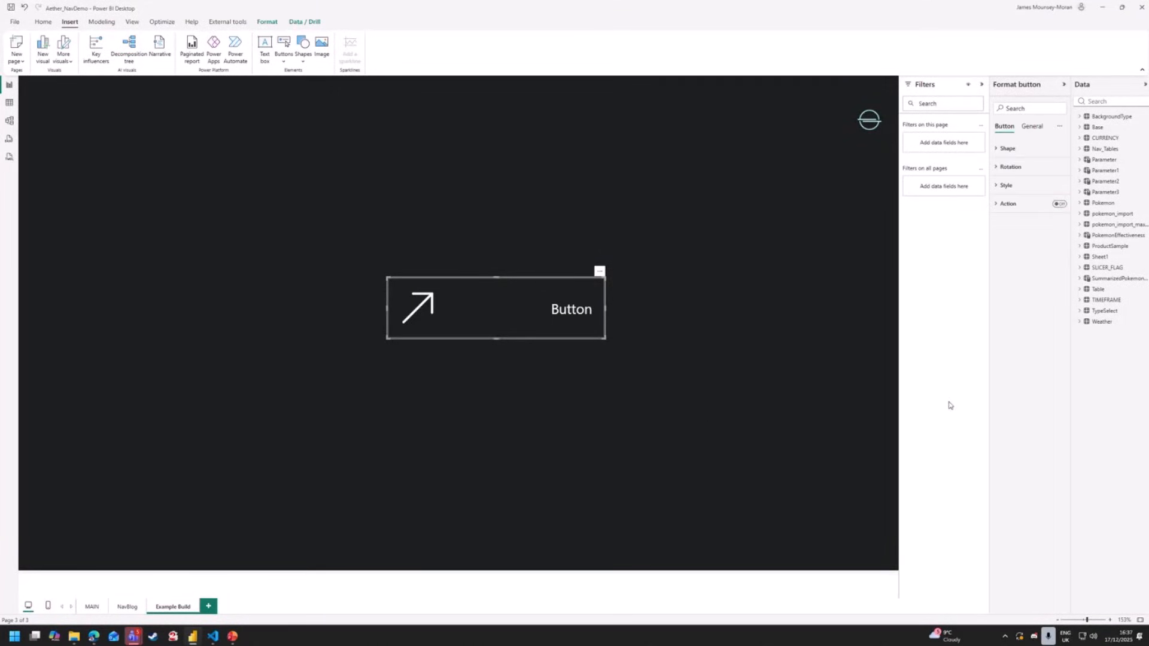
Set the border transparency to 100% for the button's Default state
left_click(1041, 186)
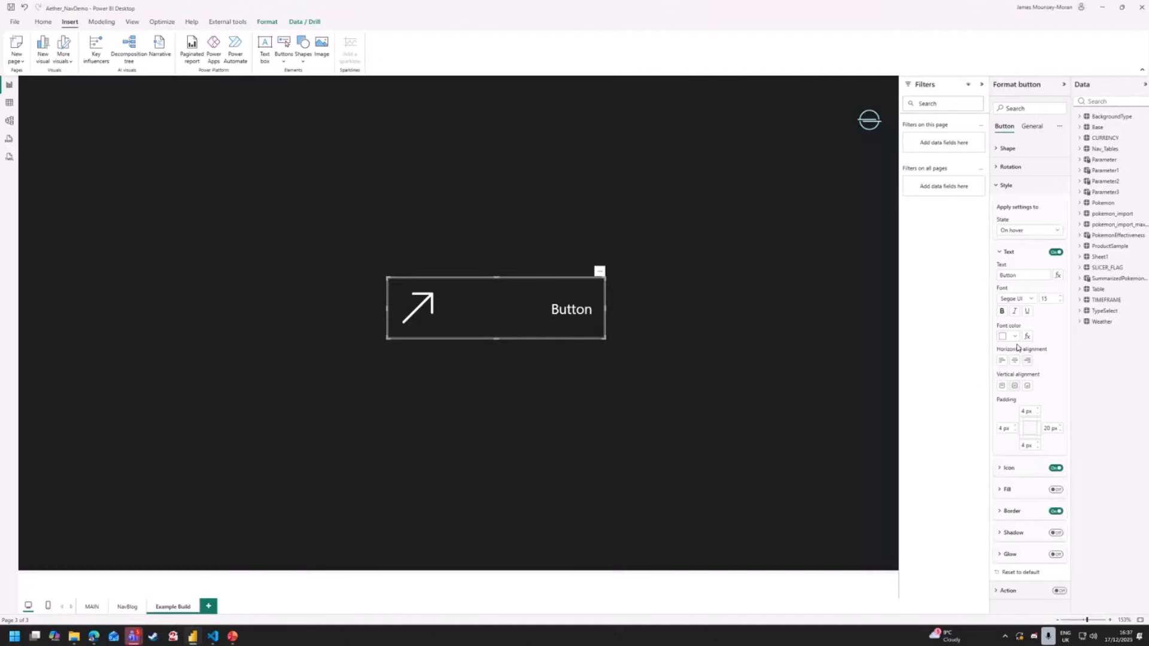
left_click(1023, 233)
left_click(1022, 241)
left_click(1028, 516)
left_click_drag(1027, 586, 1061, 587)
Return the style settings to the On hover state and deselect the button to preview its appearance
left_click(1025, 232)
left_click(1015, 262)
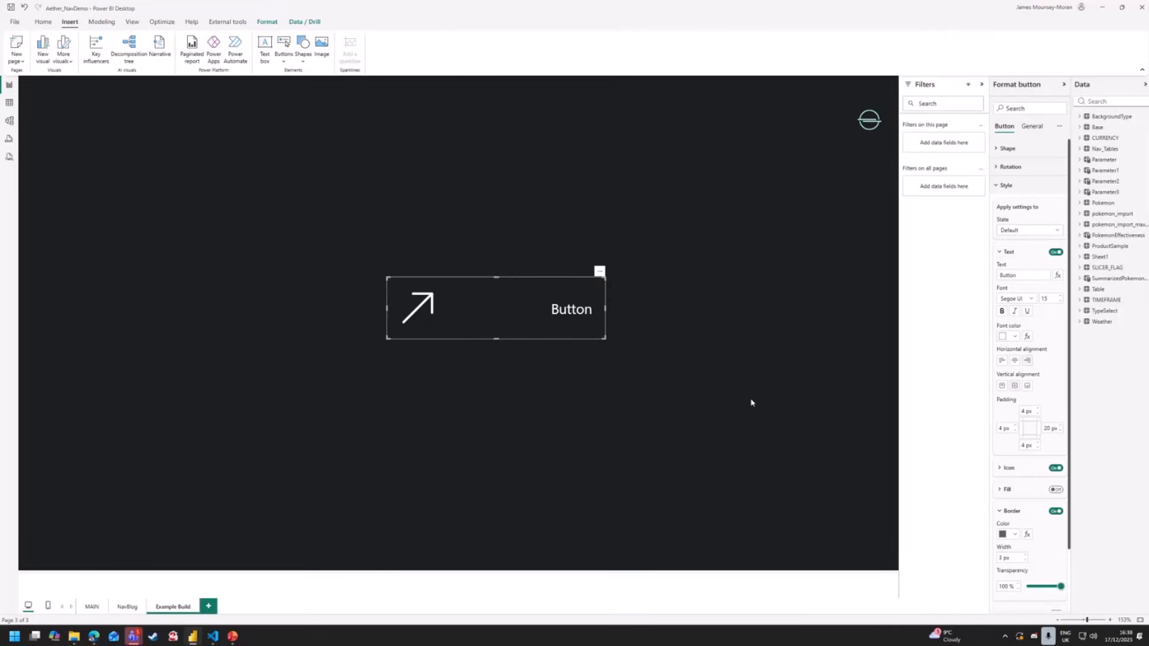
left_click(567, 340)
left_click(562, 328)
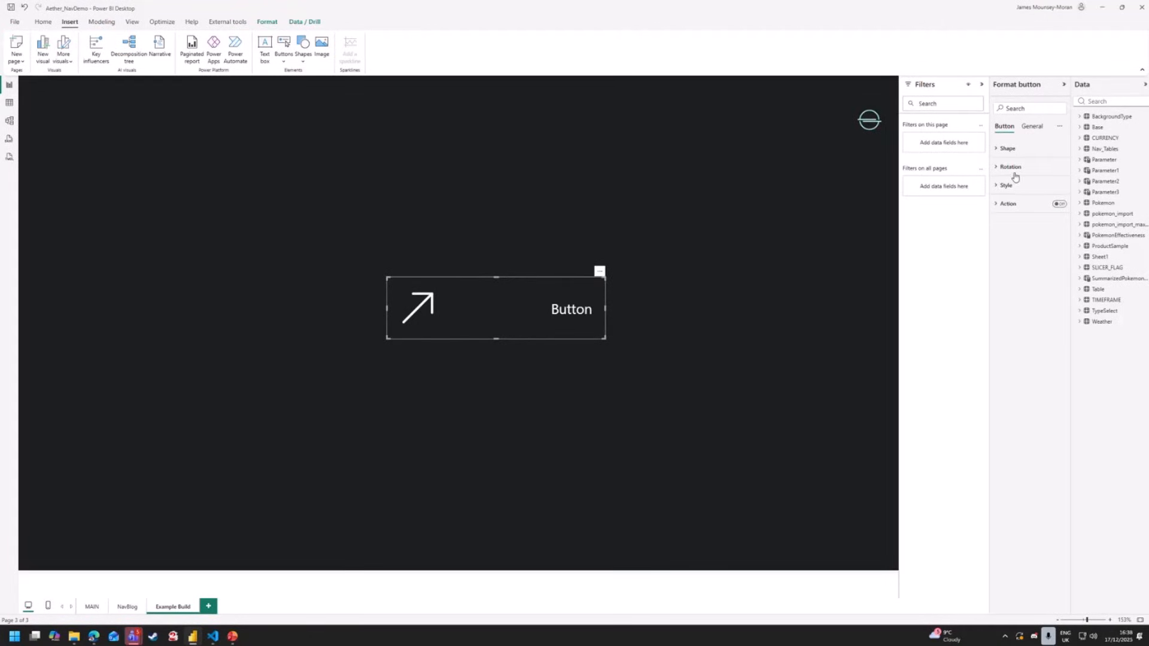
left_click(1012, 187)
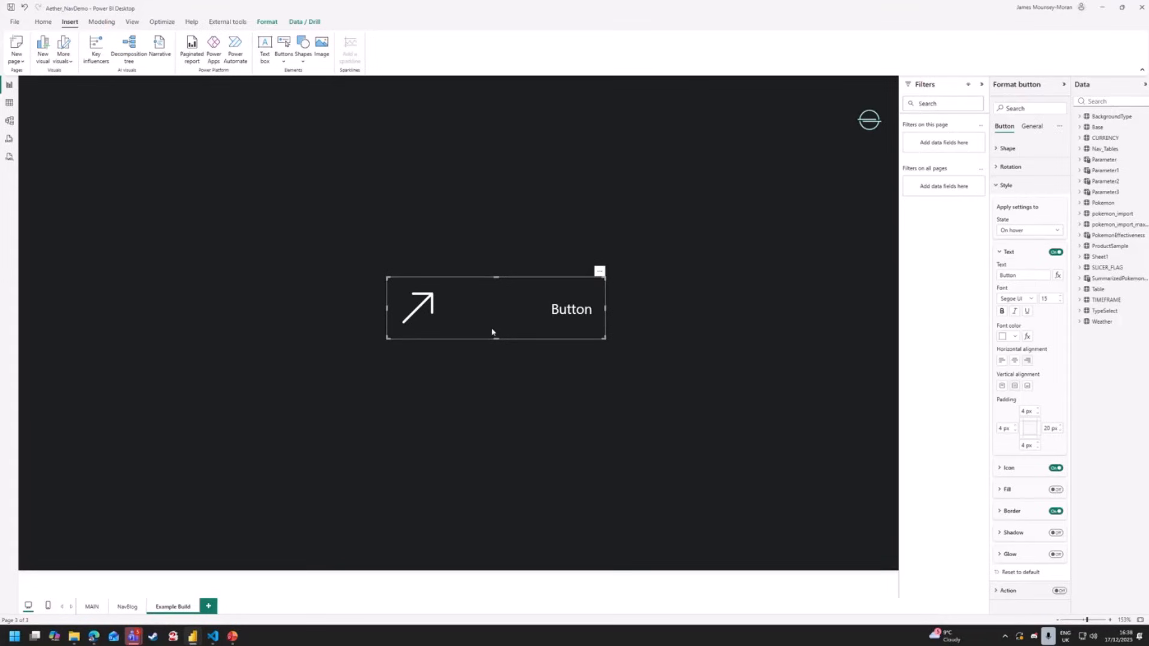
left_click(673, 437)
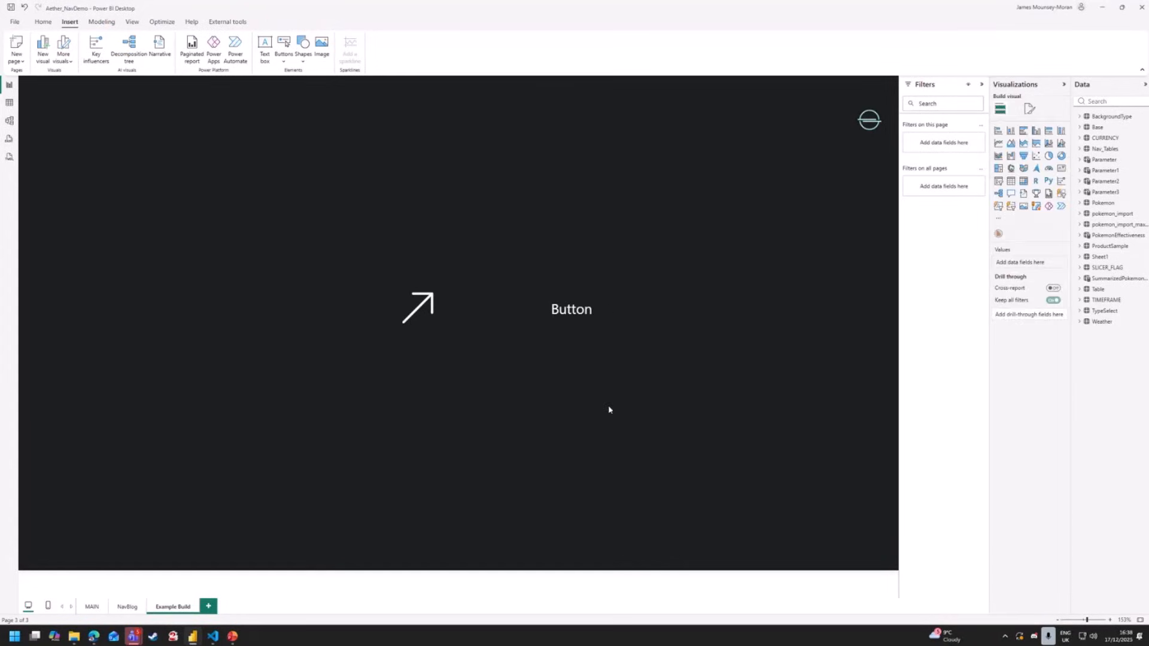
Move the button to the left part of the canvas at about the same height and deselect it
left_click_drag(503, 317, 184, 312)
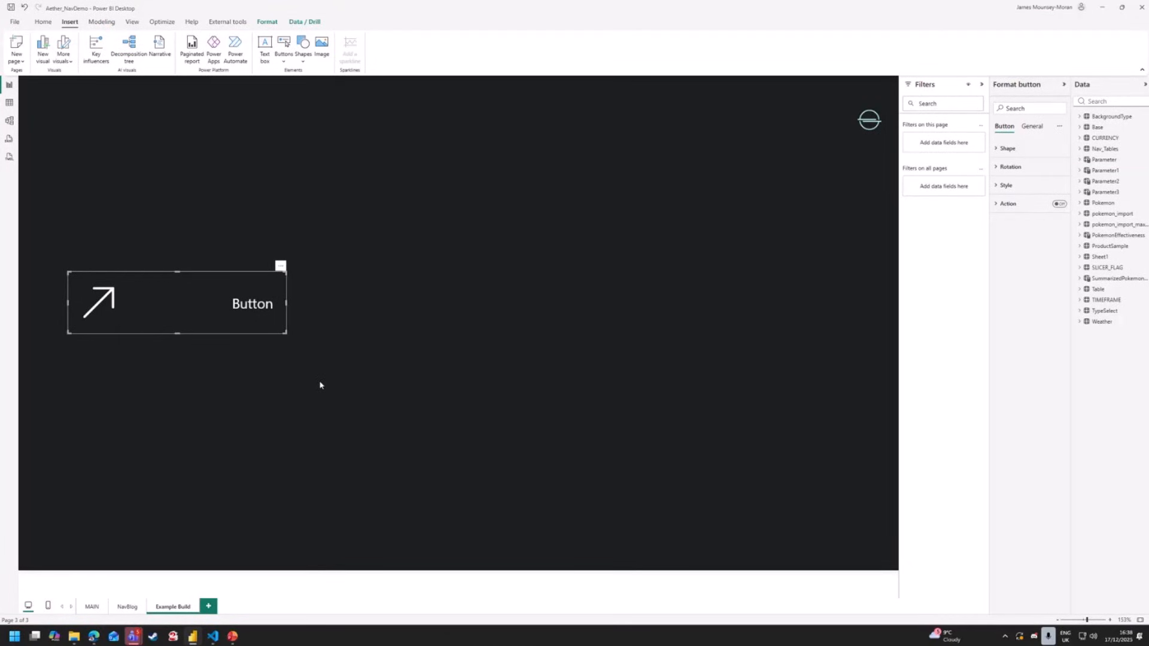
left_click(403, 385)
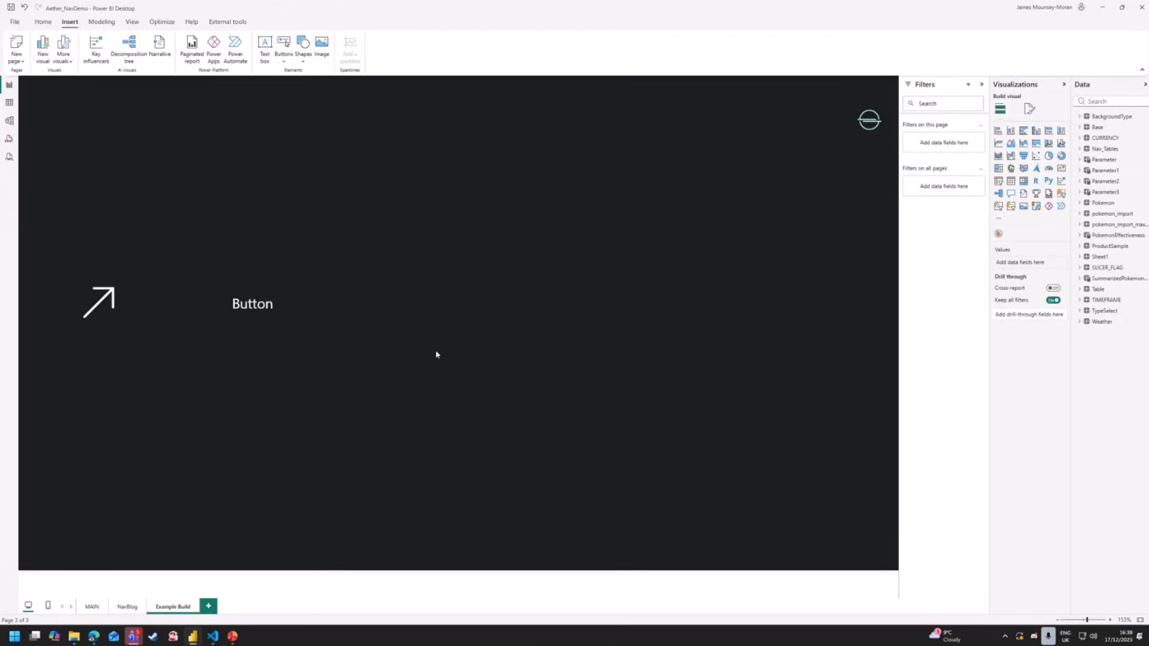